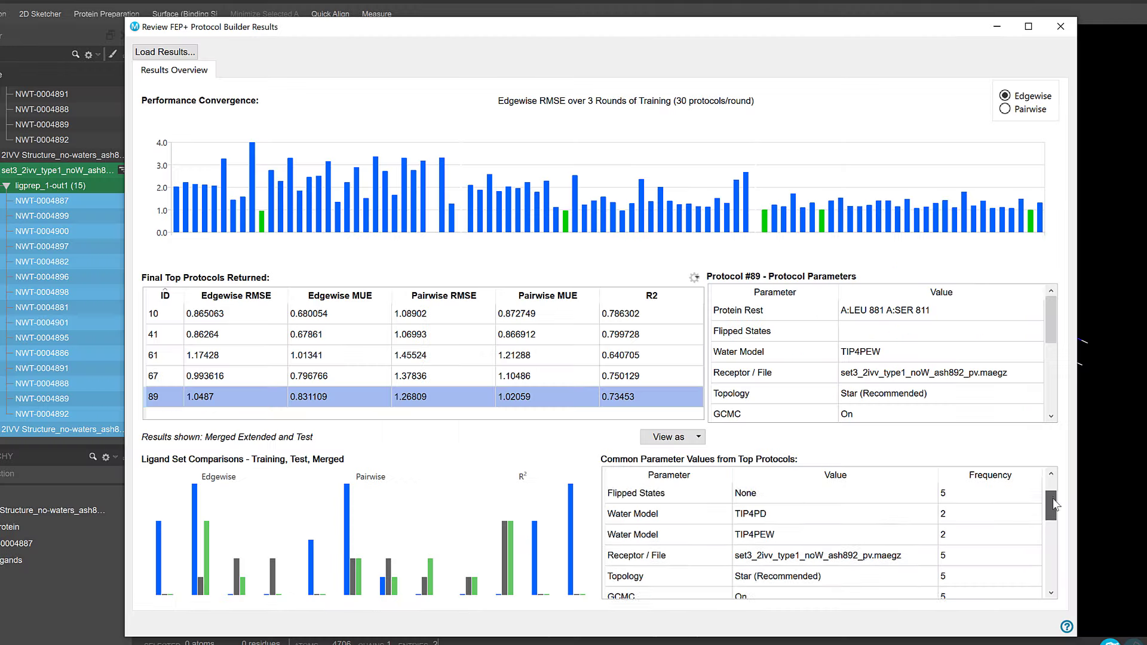
Step: Review the common parameter values from the top FEP+ protocols and browse the Enamine collection of nonstandard residues
left_click_drag(1053, 498, 1053, 542)
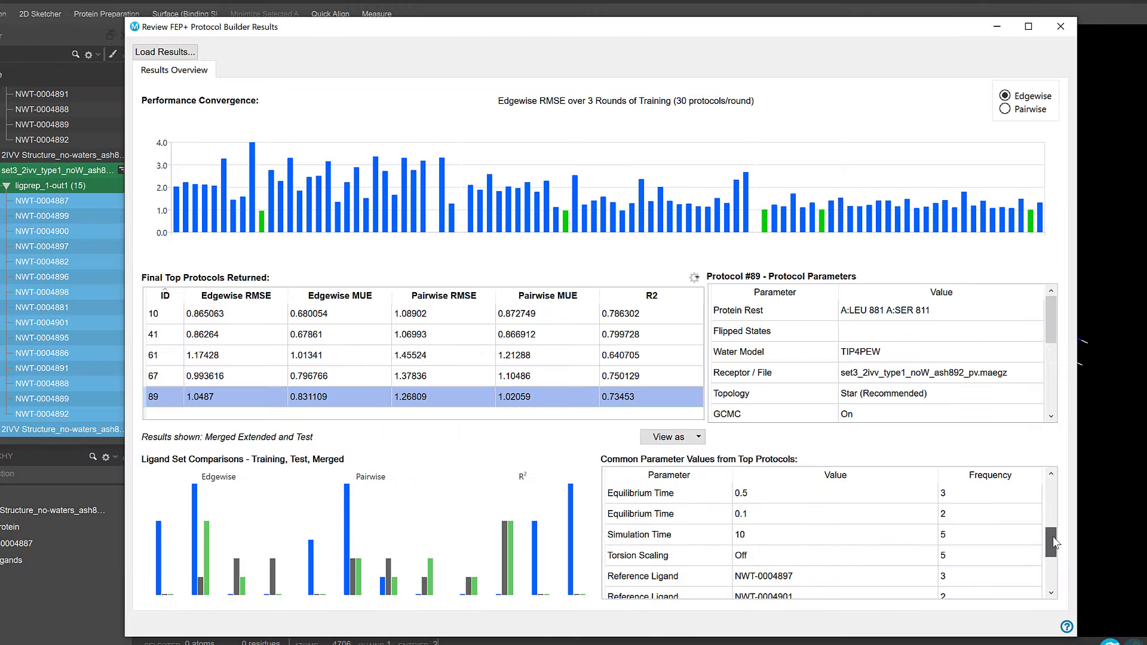
left_click_drag(1053, 540, 1053, 545)
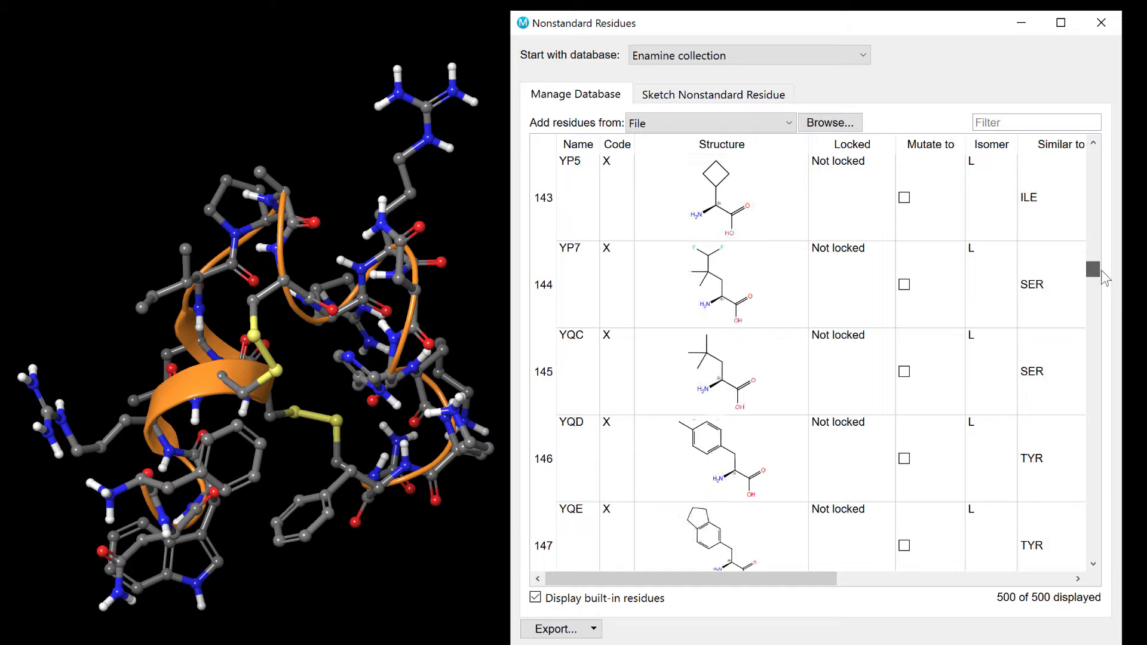
scroll(1104, 275, "down", 8)
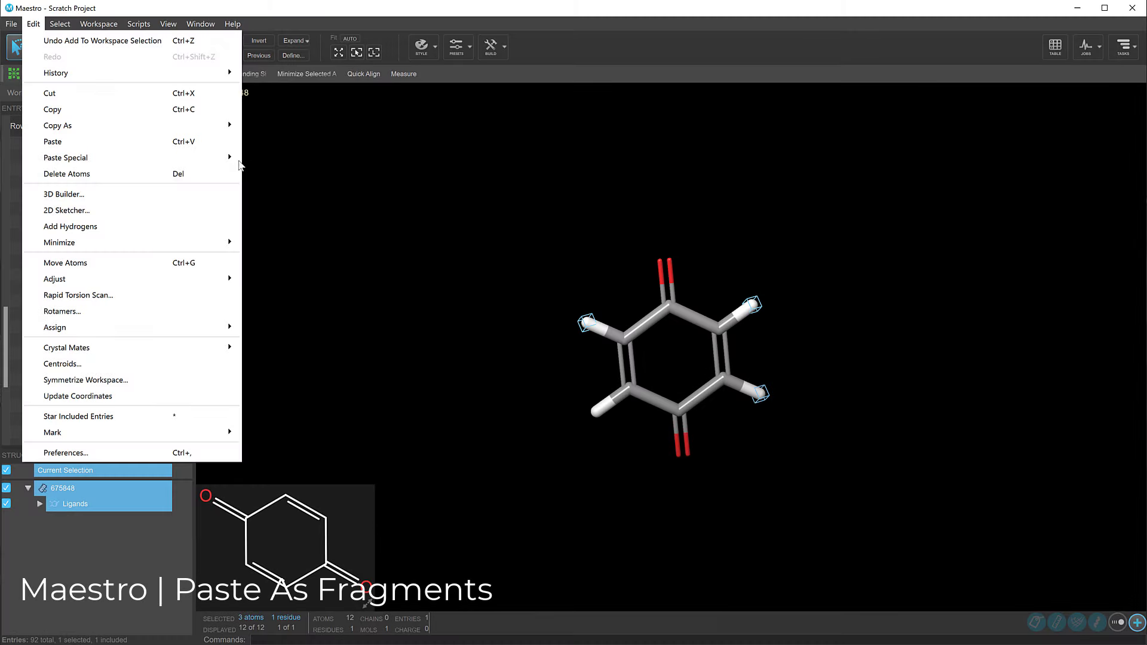
Step: Paste the copied structure as an added fragment onto the three selected hydrogens of entry 675848
mouse_move(227, 157)
left_click(329, 190)
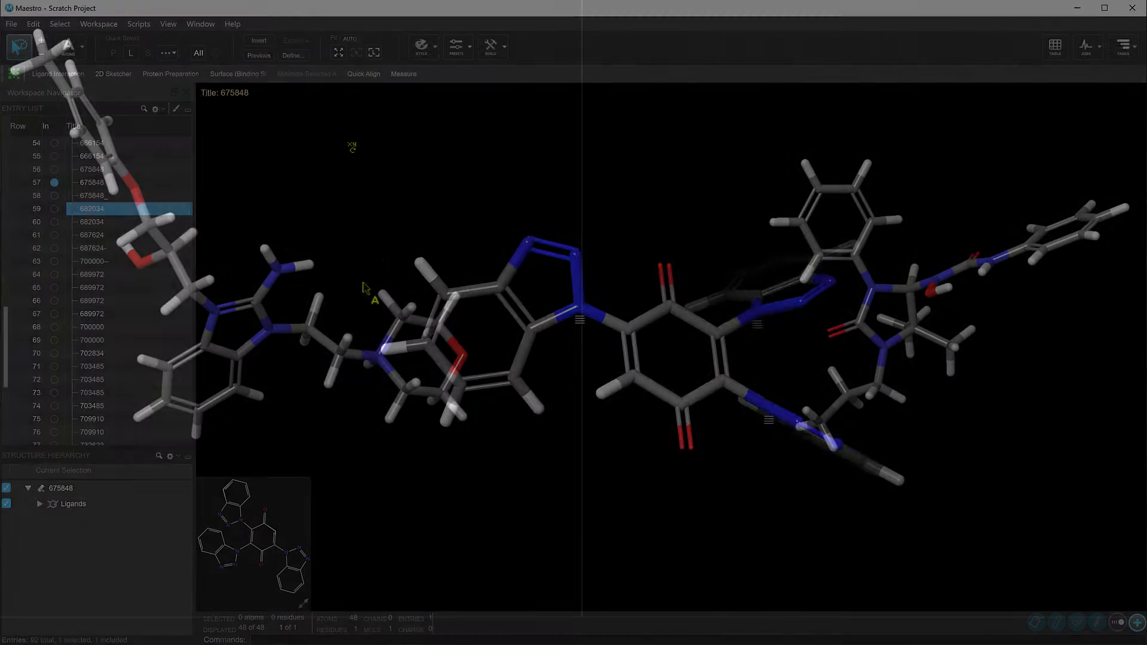
mouse_move(361, 266)
left_mouse_down()
mouse_move(357, 343)
mouse_move(421, 449)
mouse_move(508, 331)
mouse_move(358, 274)
left_mouse_up()
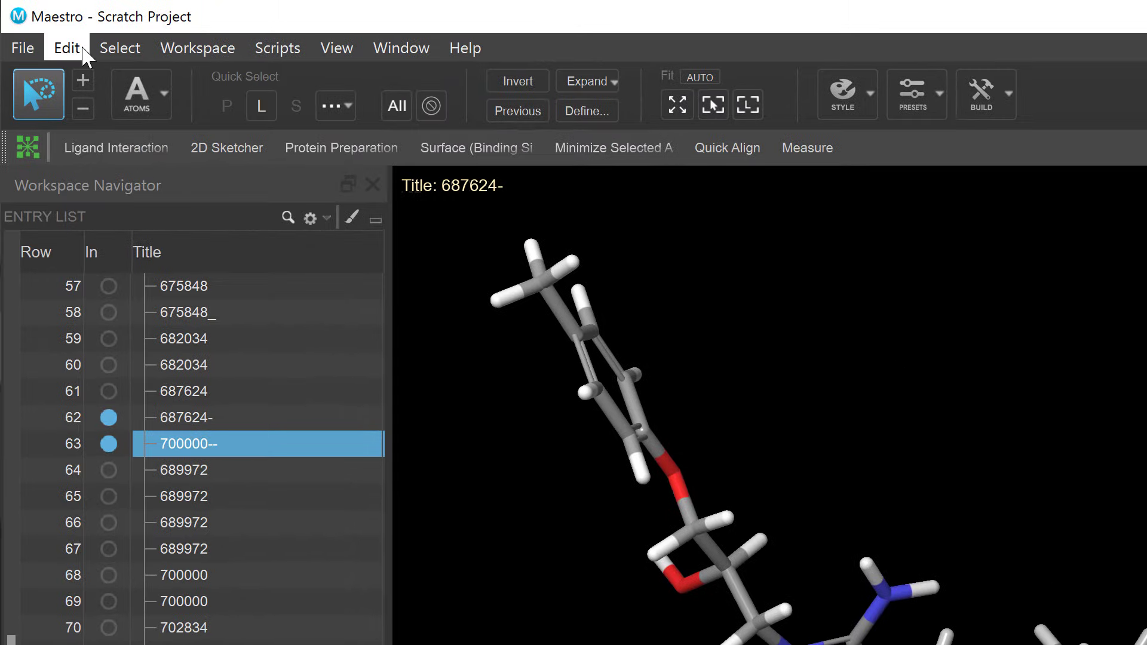
Step: Paste the copied structure as an added fragment at the selected atom of entry 700000--
left_click(67, 46)
mouse_move(379, 320)
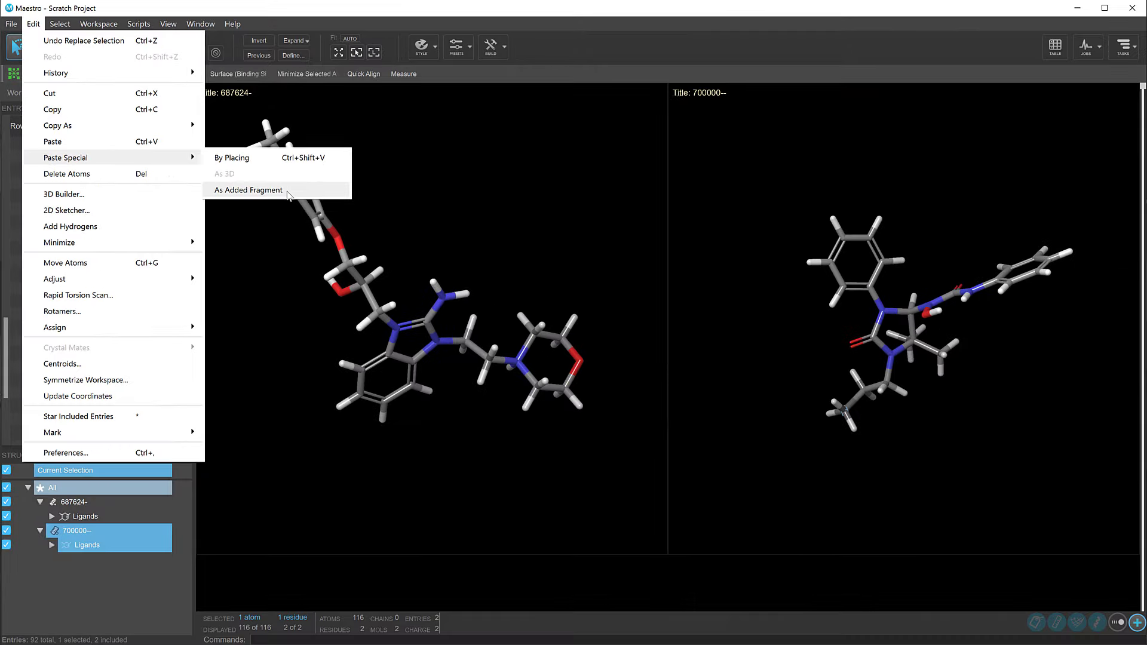
left_click(288, 192)
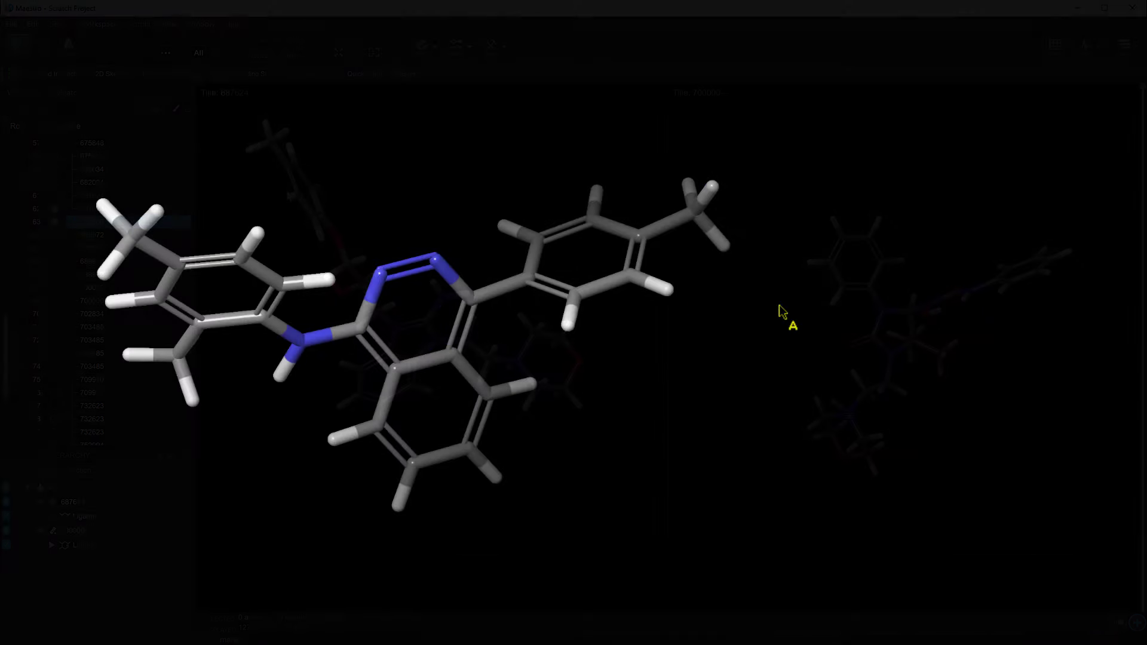
Step: Measure the distance between two selected hydrogens and the dihedral across four selected atoms in the ligand
right_click(668, 291)
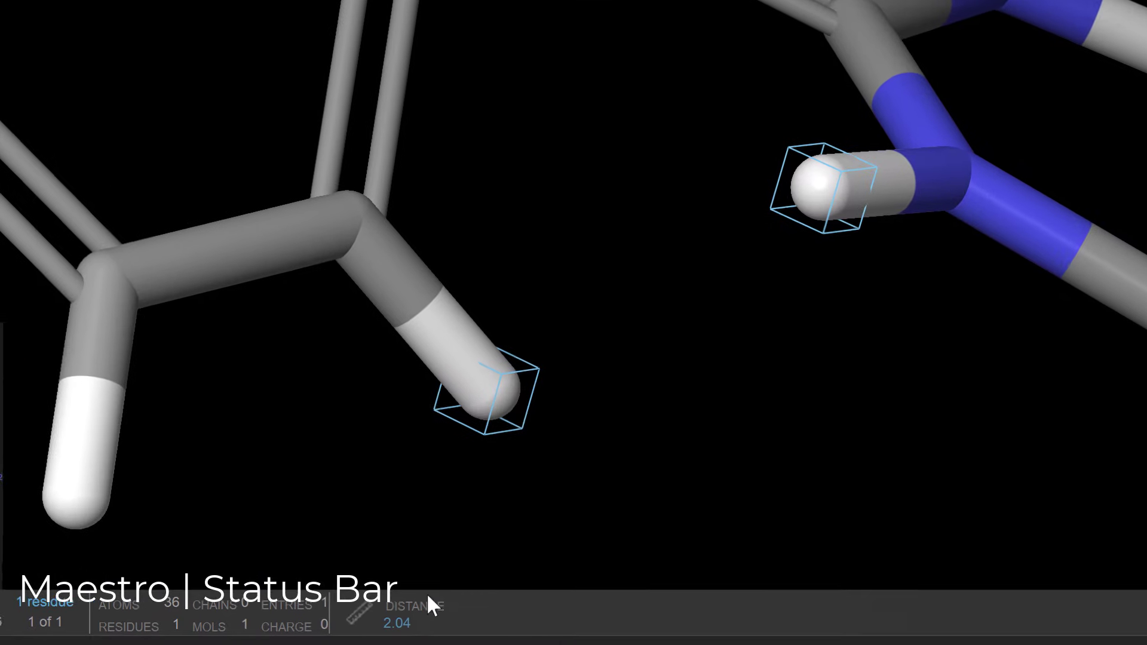
double_click(413, 613)
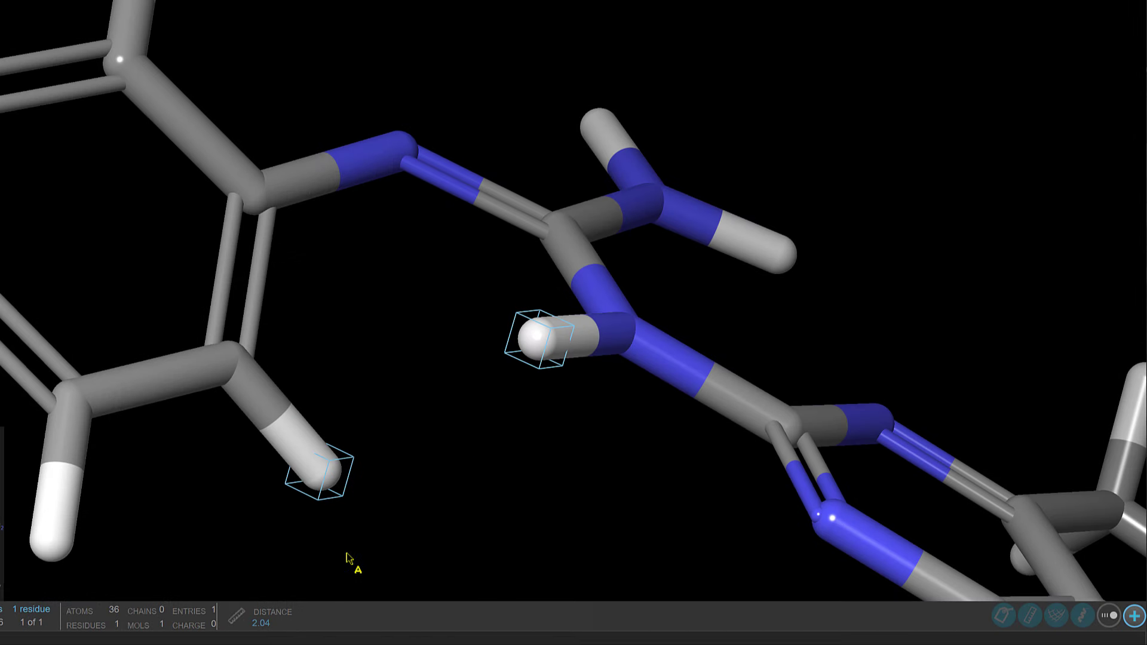
mouse_move(273, 620)
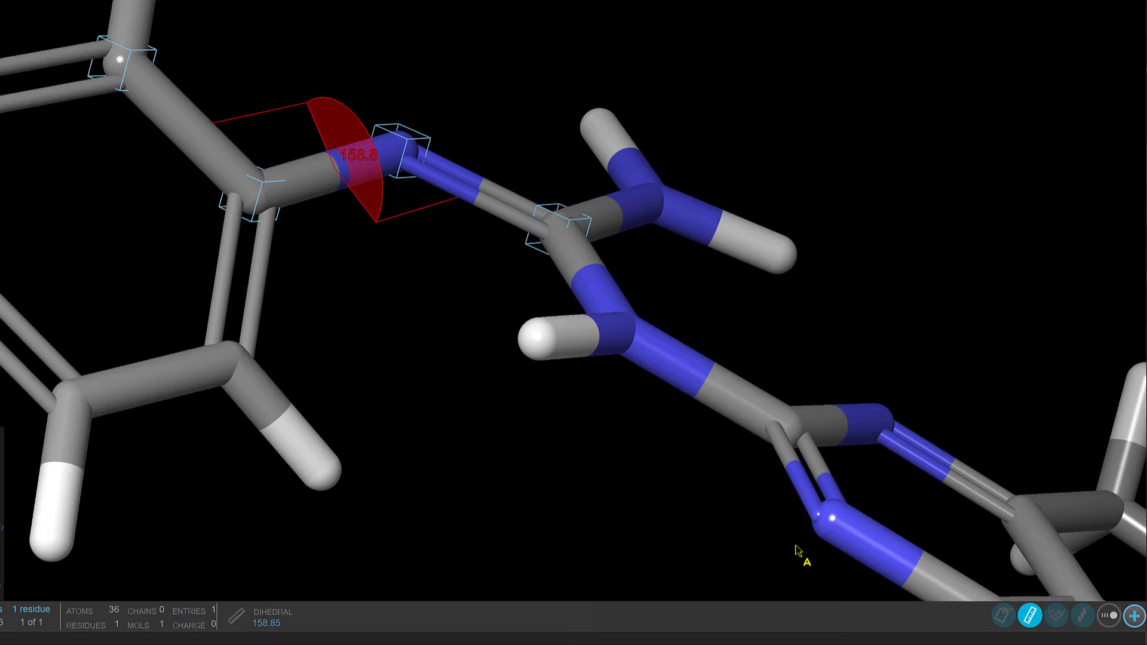
mouse_move(1028, 628)
left_click(1030, 597)
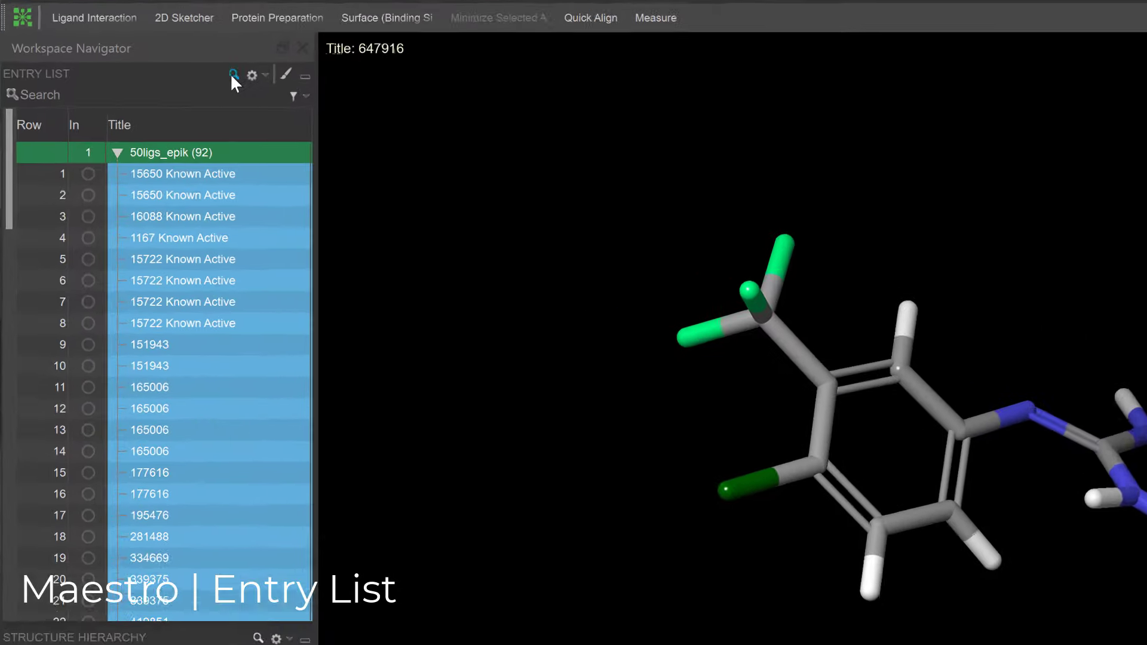
Step: Filter the entry list with the search expression 151|616
left_click(222, 90)
type("151")
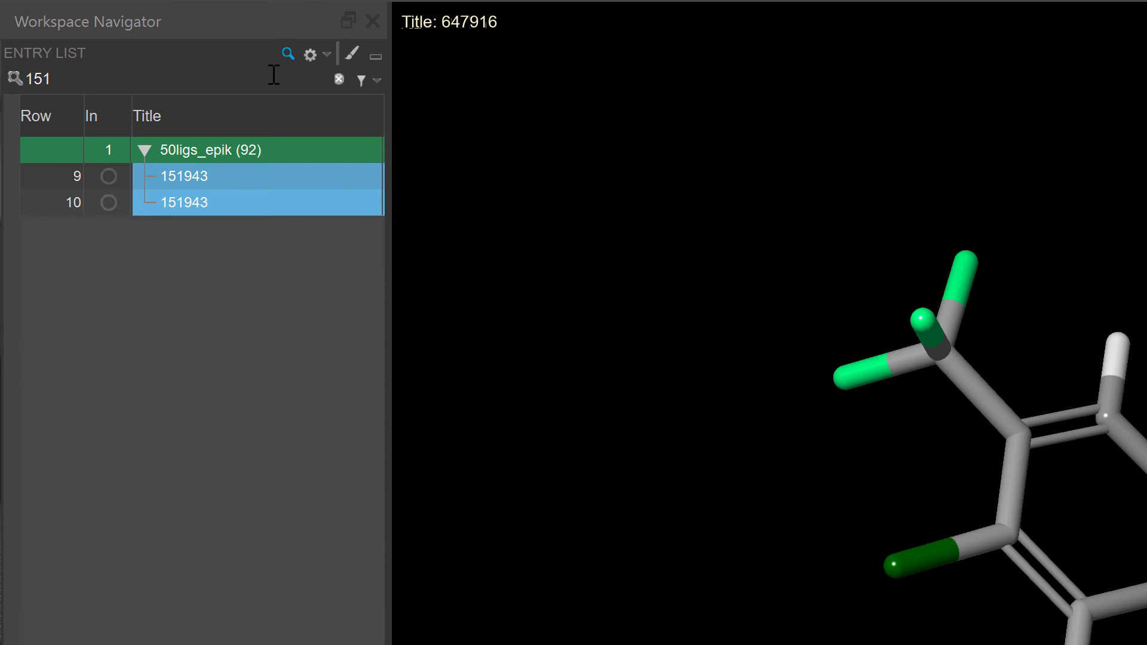
type("|616")
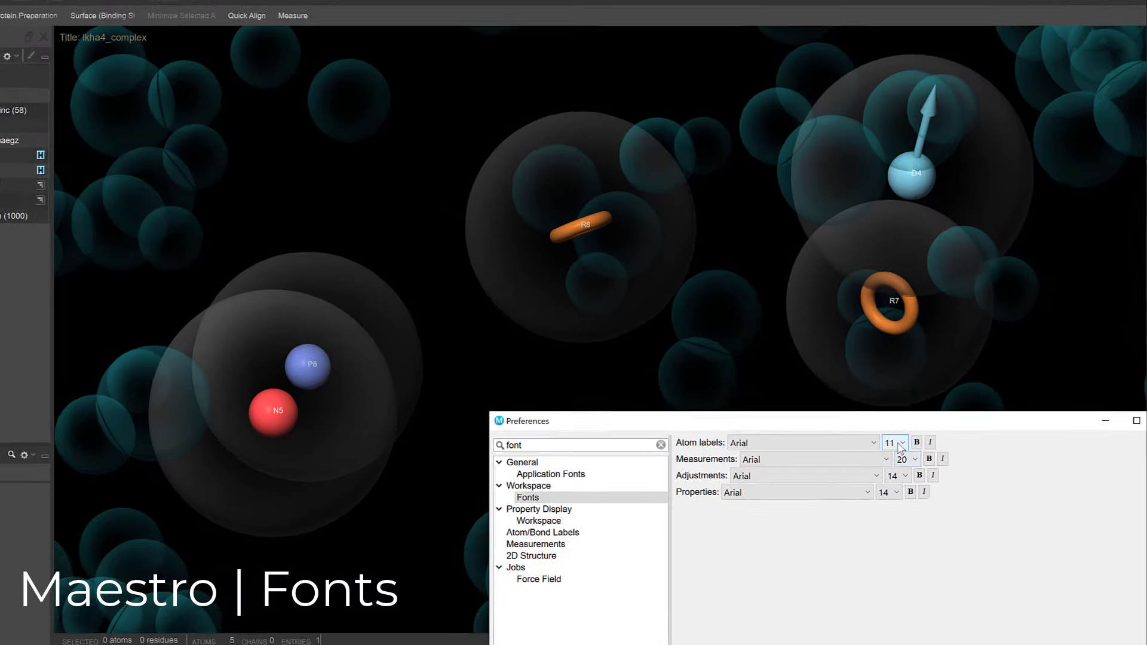
Step: Set the workspace atom label font size to 30
left_click(901, 443)
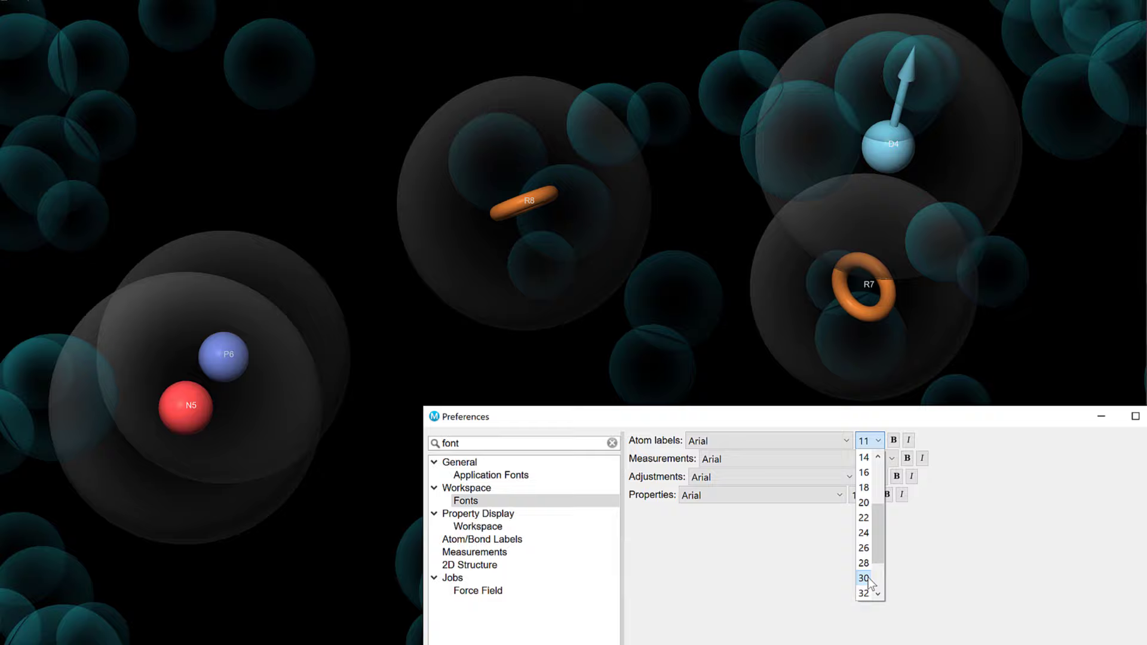
left_click(868, 579)
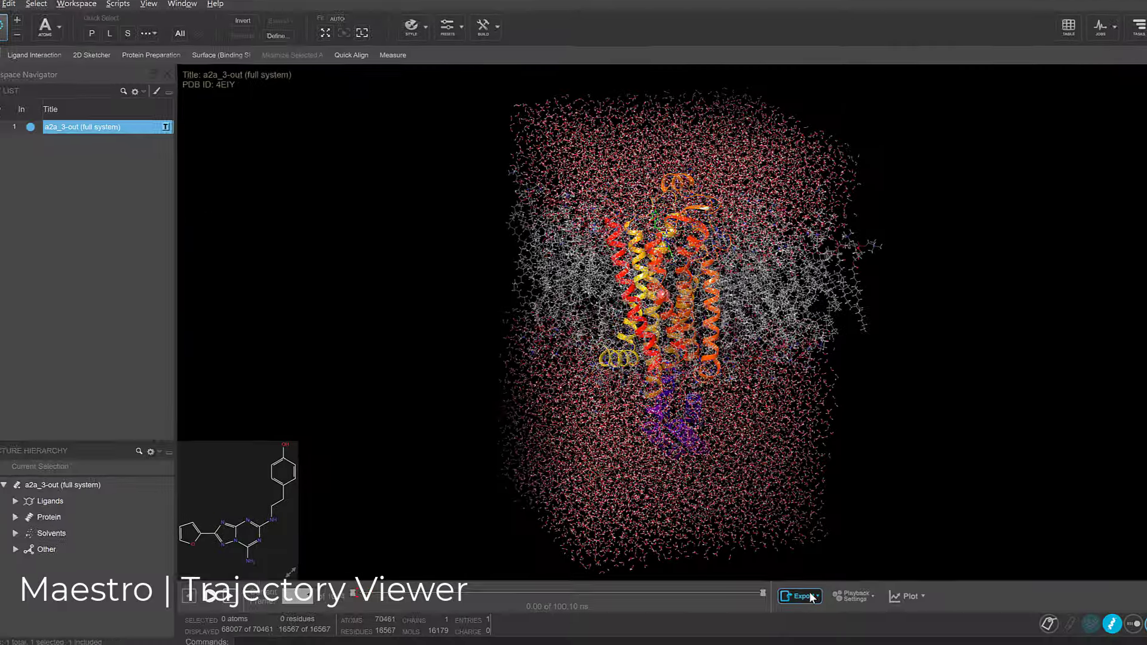
Step: Open the movie export settings for the trajectory and choose all frames in range
left_click(801, 595)
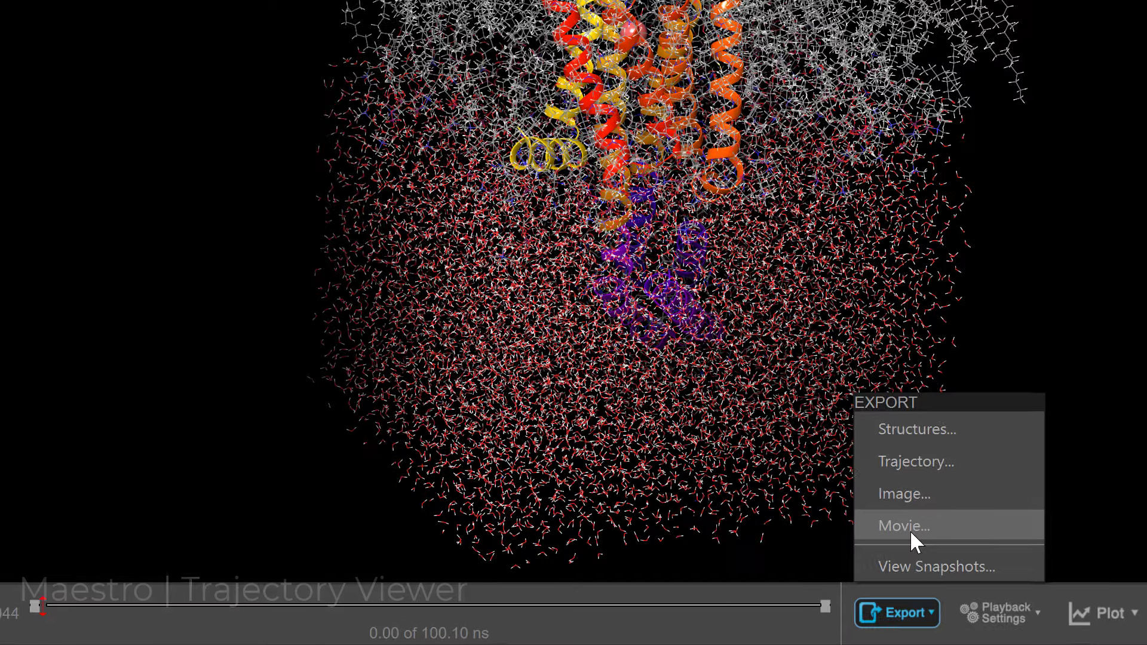
left_click(852, 540)
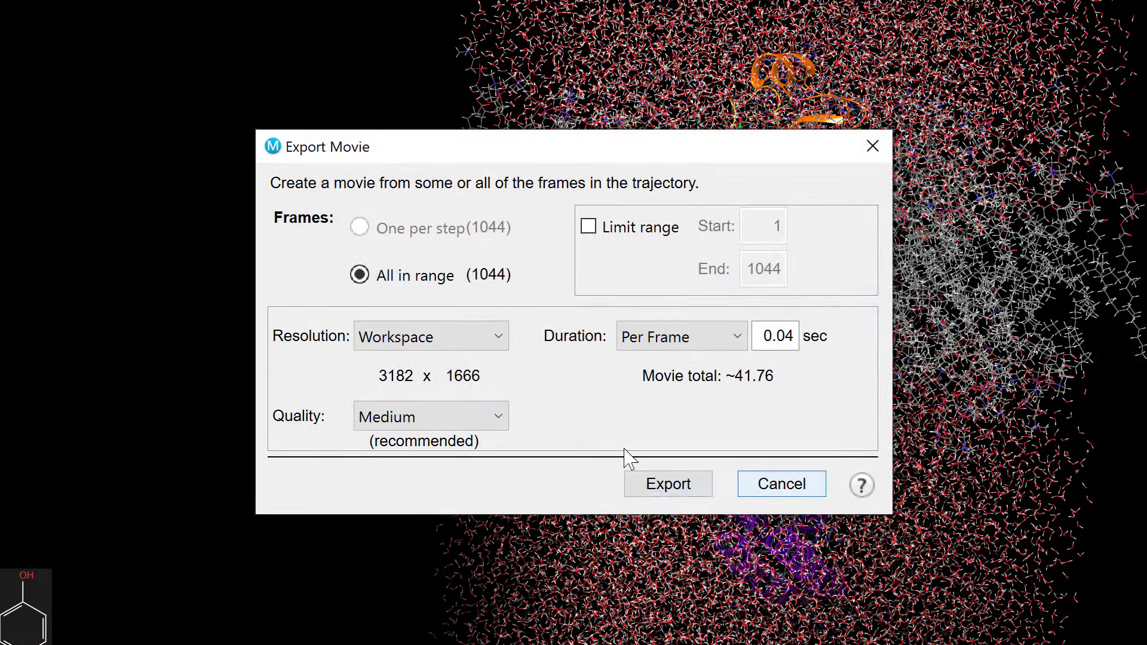
left_click(423, 273)
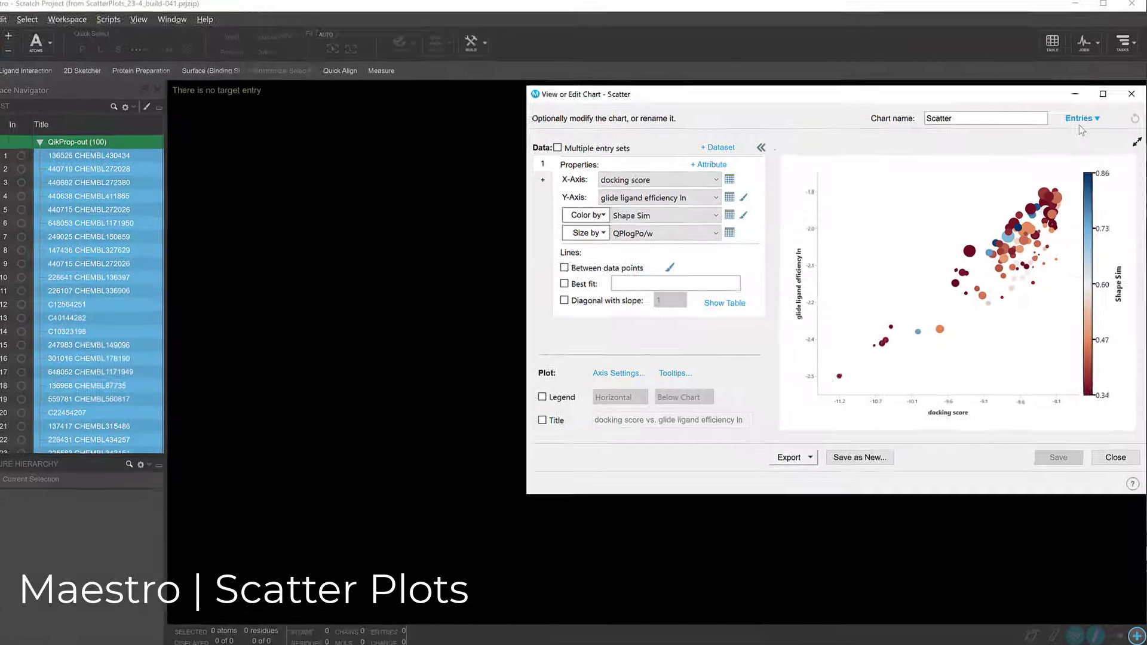
Step: Check the Scatter chart's datapoint syncing actions and select the sparse points with docking scores between about -10.8 and -9.7
left_click(1083, 119)
mouse_move(960, 232)
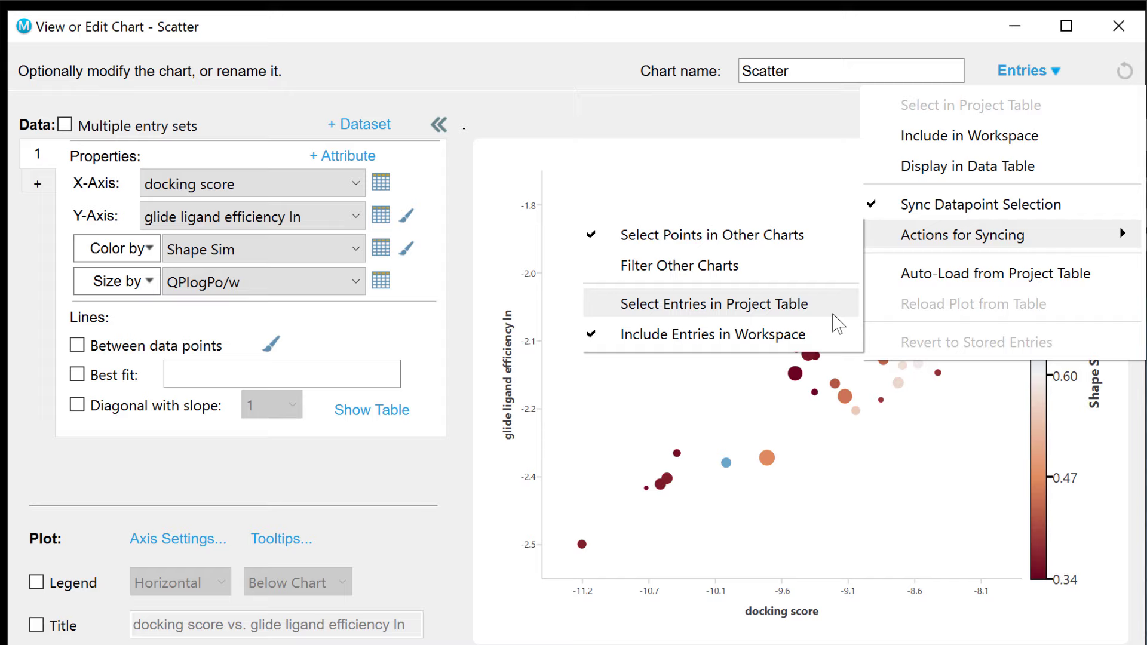
left_click(636, 425)
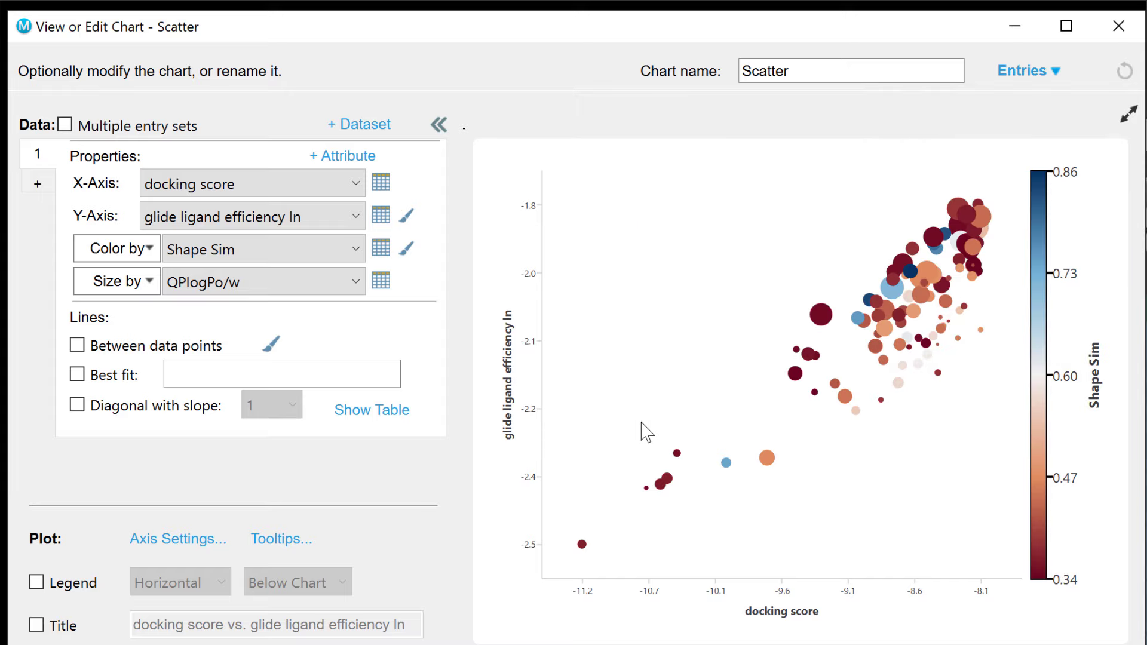
left_click_drag(633, 423, 774, 528)
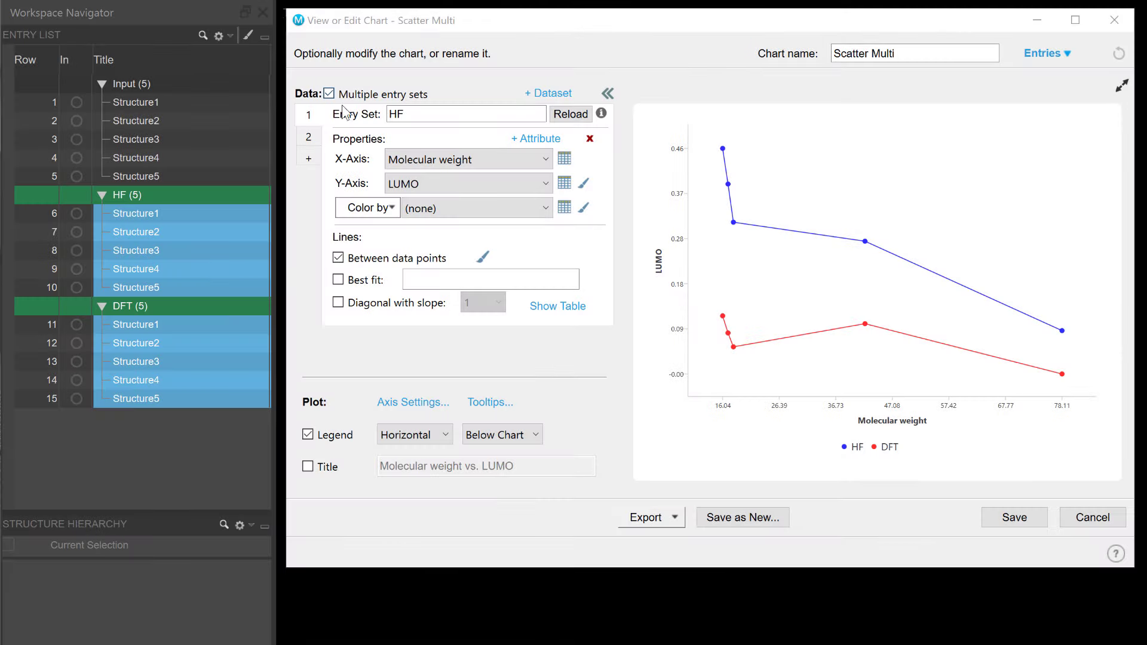
Step: Review the settings of the DFT and HF entry sets in the Scatter Multi chart
left_click(309, 138)
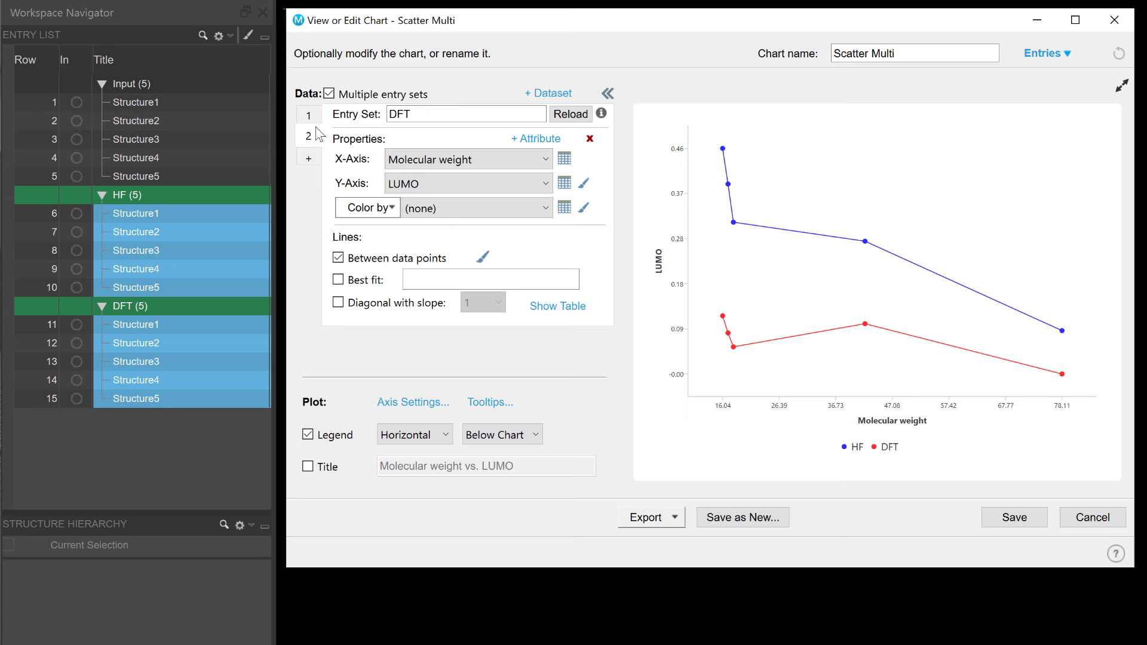
left_click(309, 116)
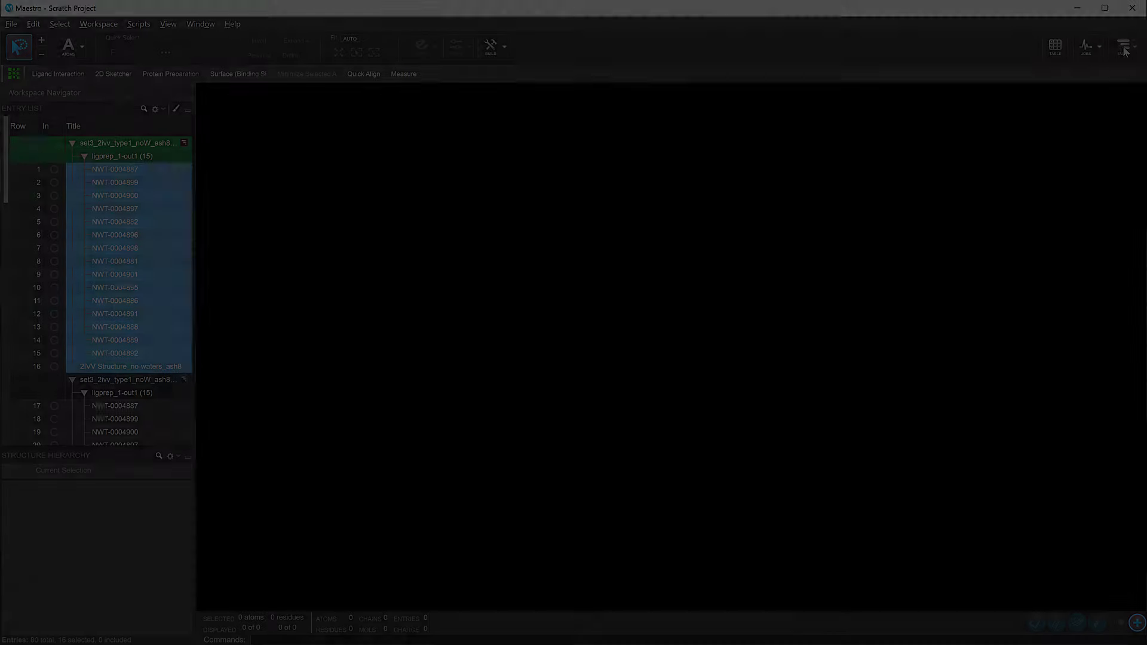
Step: Open the task list and review the FEP+ Protocol Builder's map topology, reference ligand set and custom core options
left_click(1119, 44)
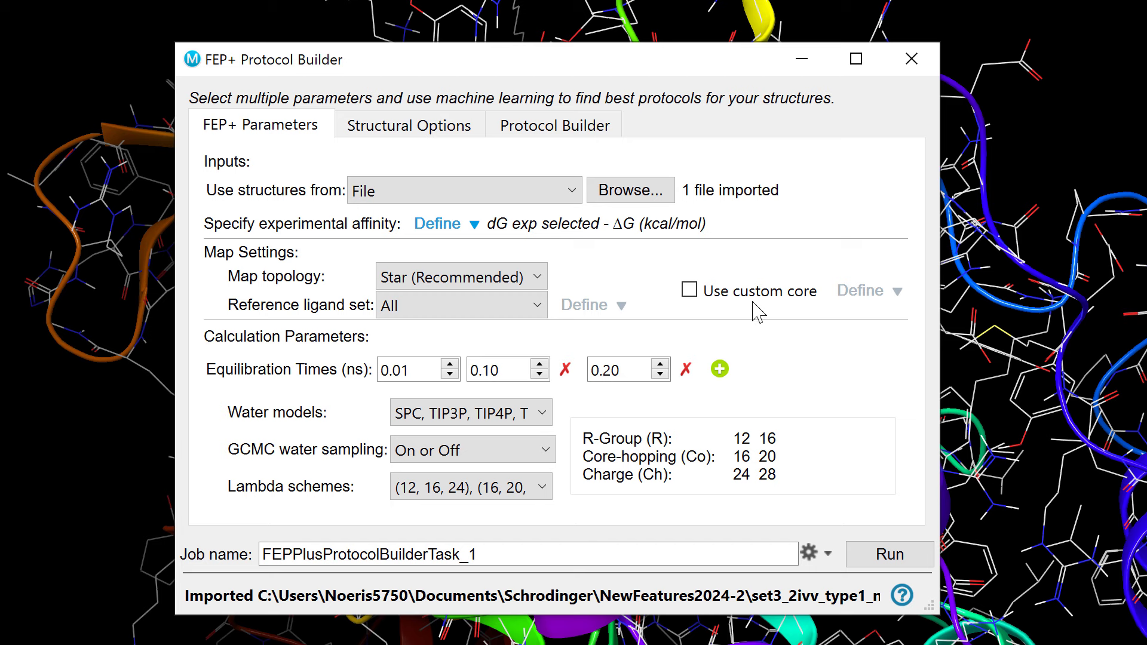
left_click(526, 281)
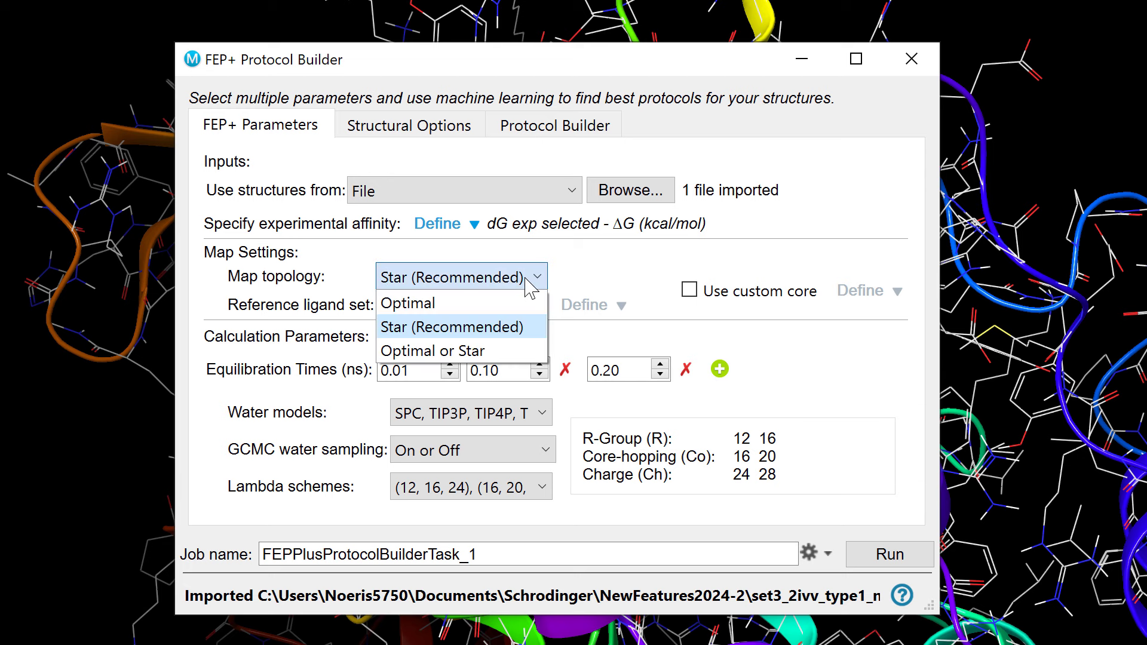
left_click(526, 281)
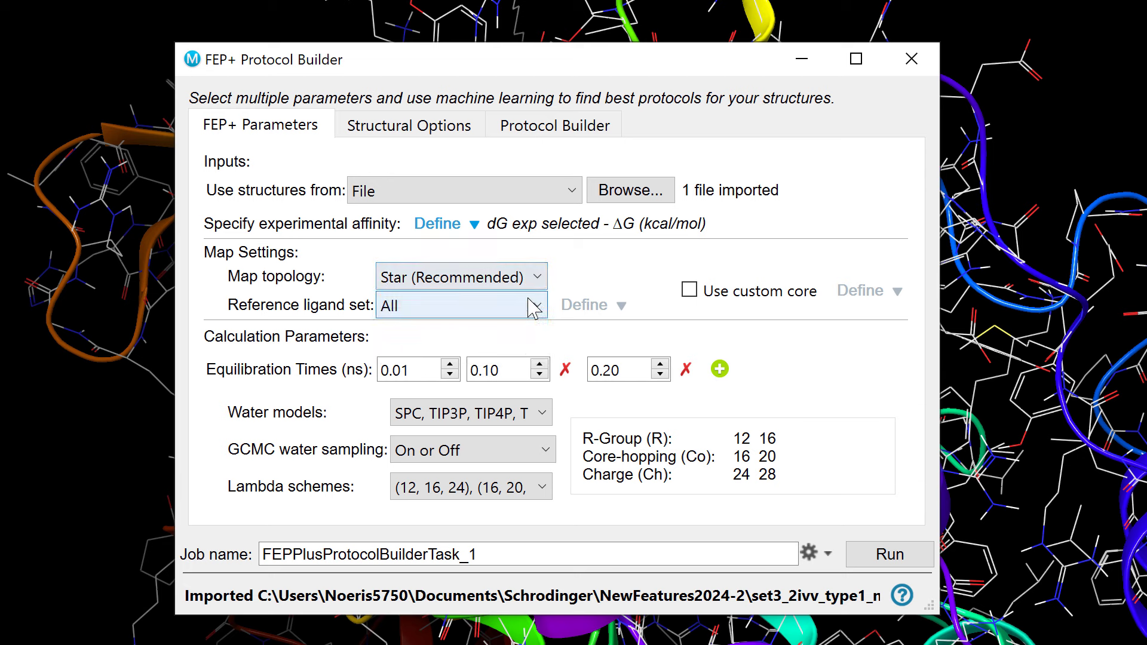
left_click(530, 304)
left_click(533, 308)
left_click(743, 292)
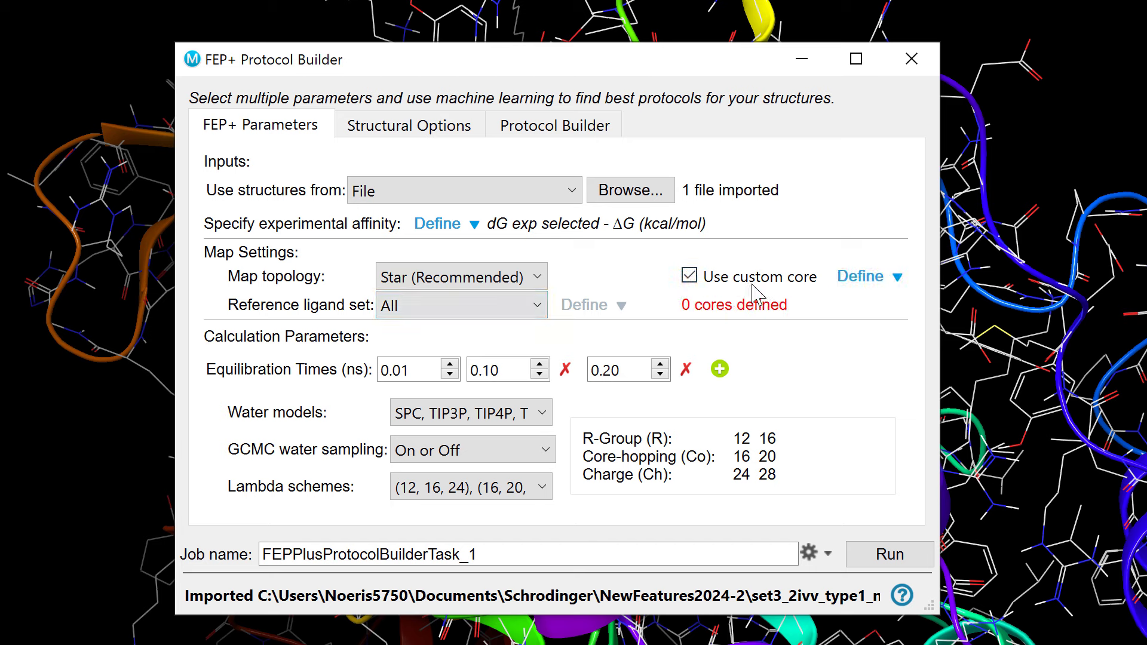
left_click(756, 280)
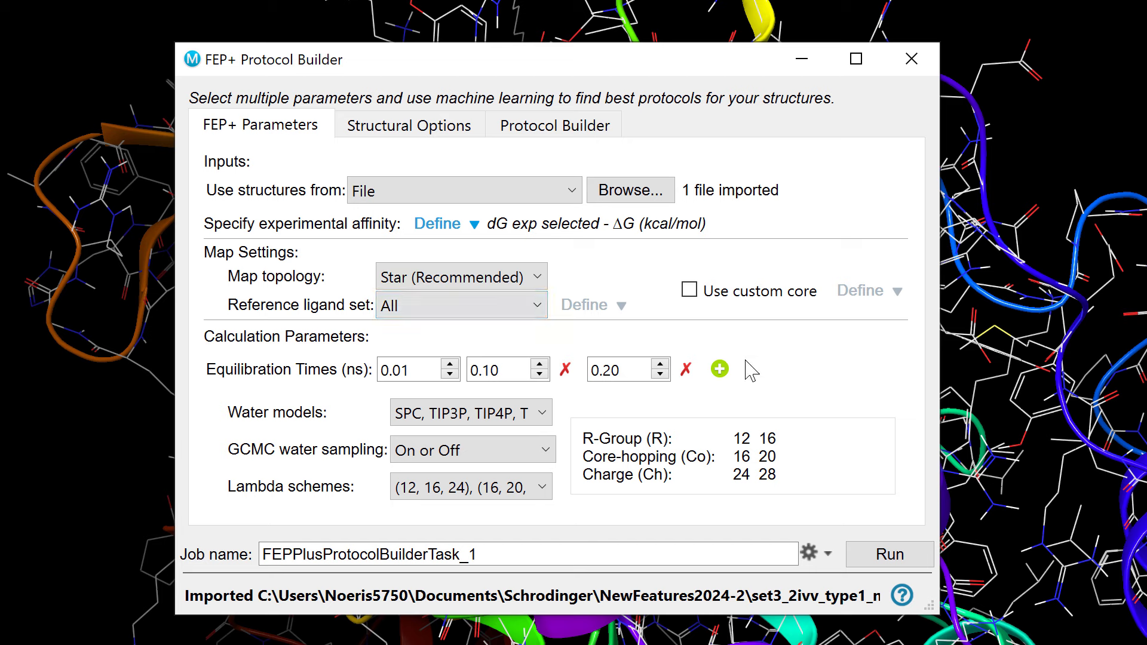
Step: Review the available water models, GCMC water sampling choices and lambda schemes among the calculation parameters
left_click(542, 414)
left_click(544, 417)
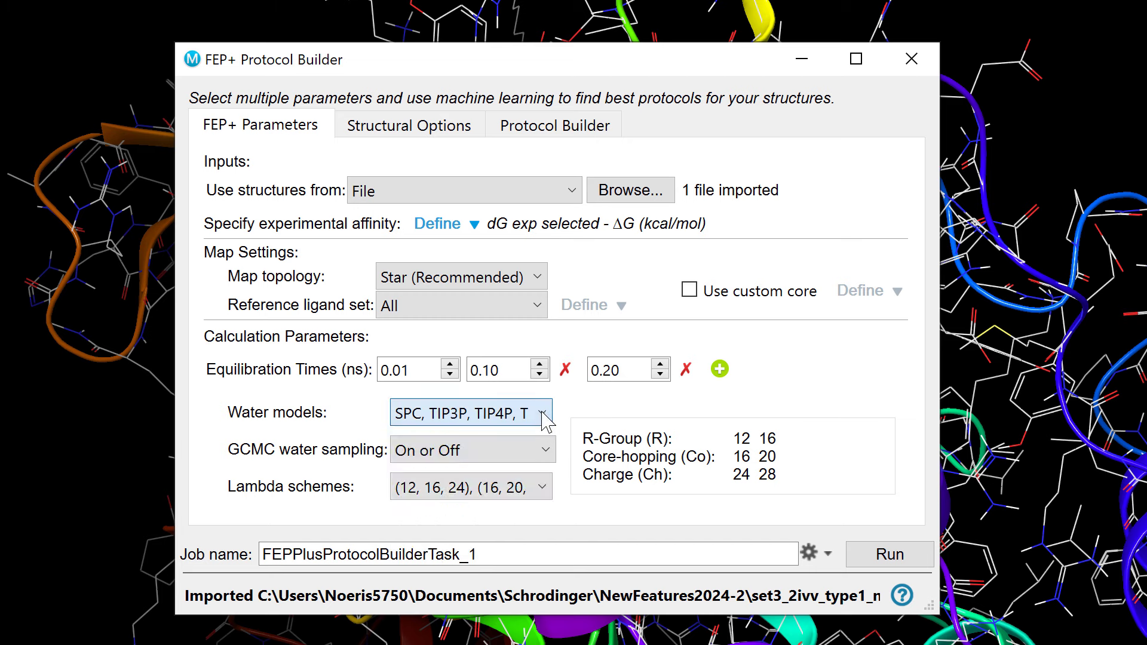
left_click(546, 453)
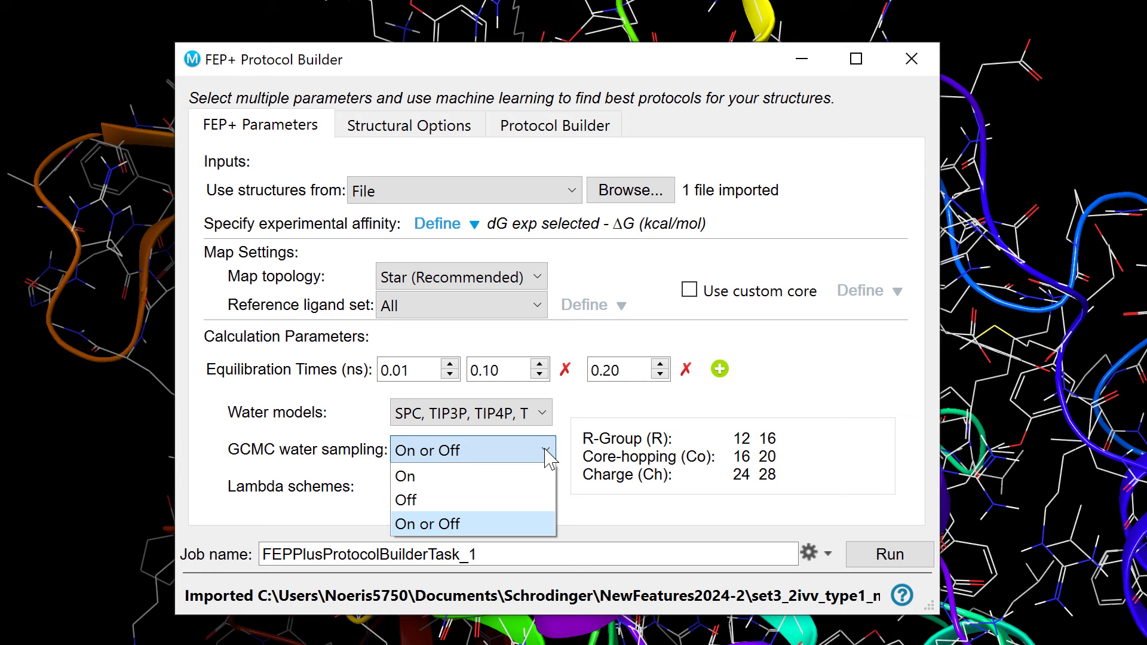
left_click(548, 459)
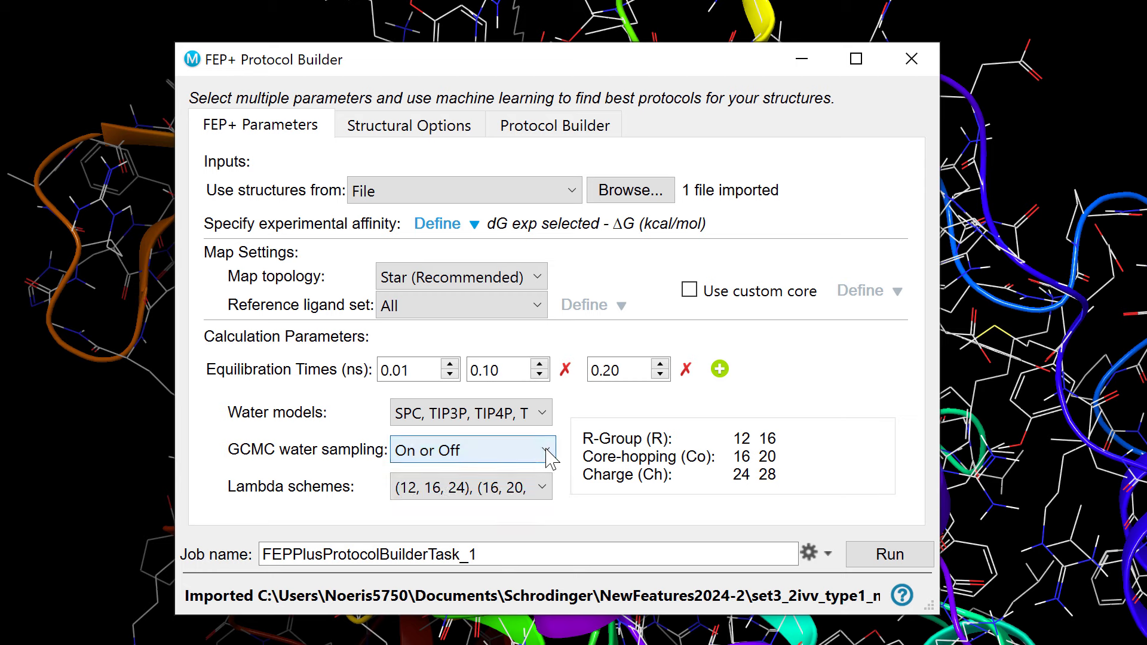
left_click(544, 496)
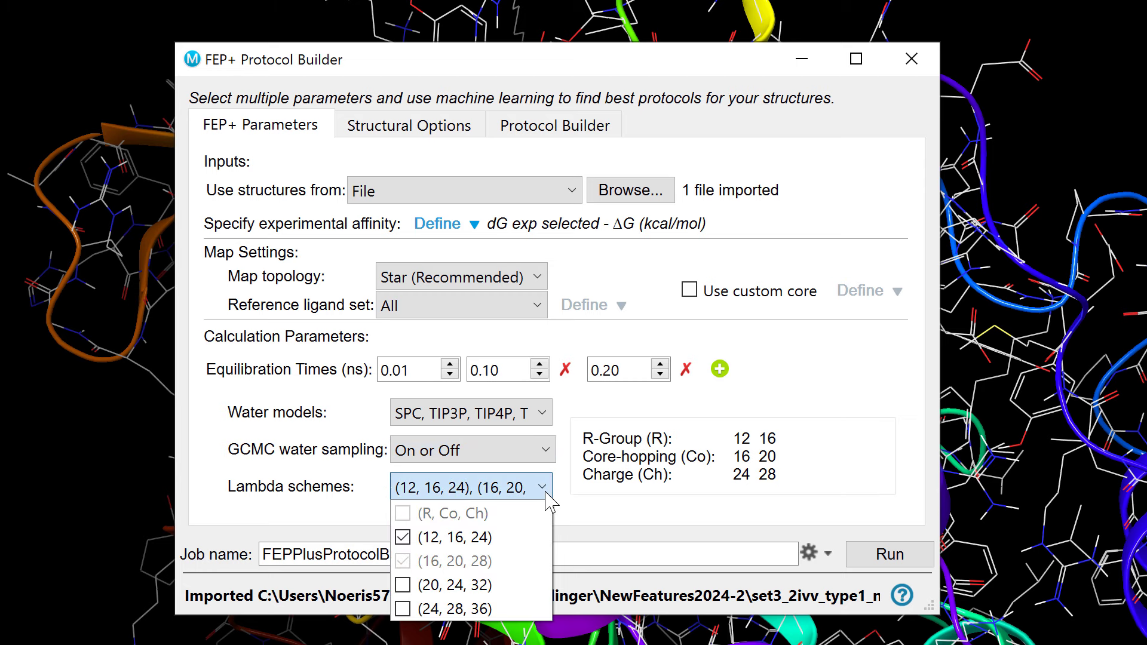
left_click(546, 493)
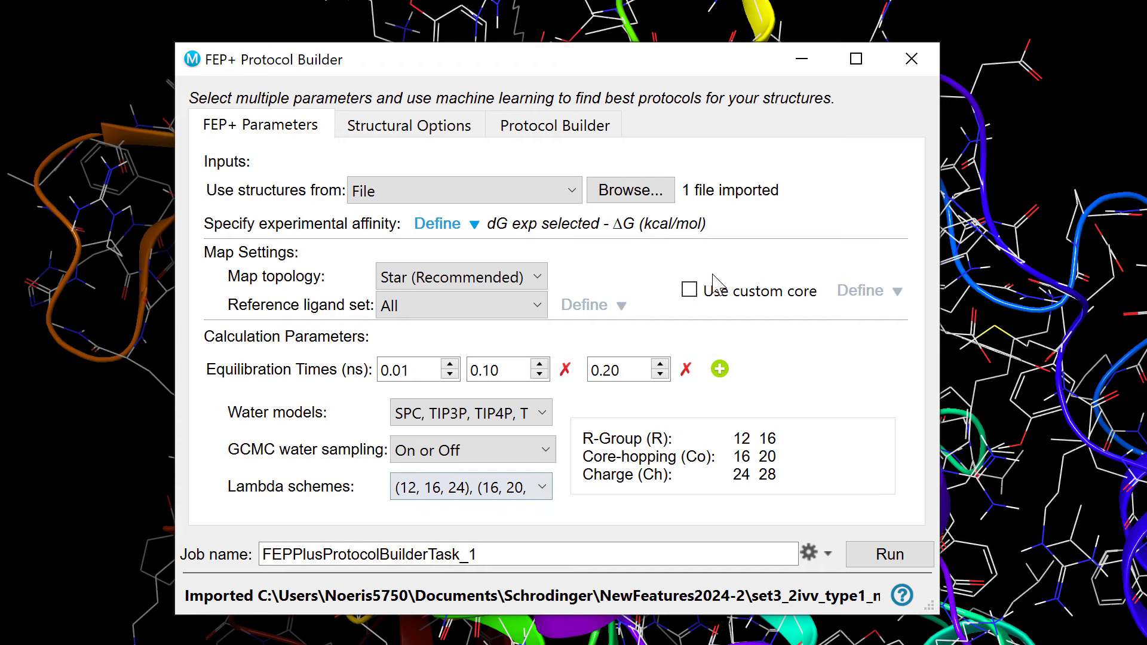
Step: Open the structural options and inspect the residues chosen for flipped HIS/ASN/GLN states
left_click(424, 135)
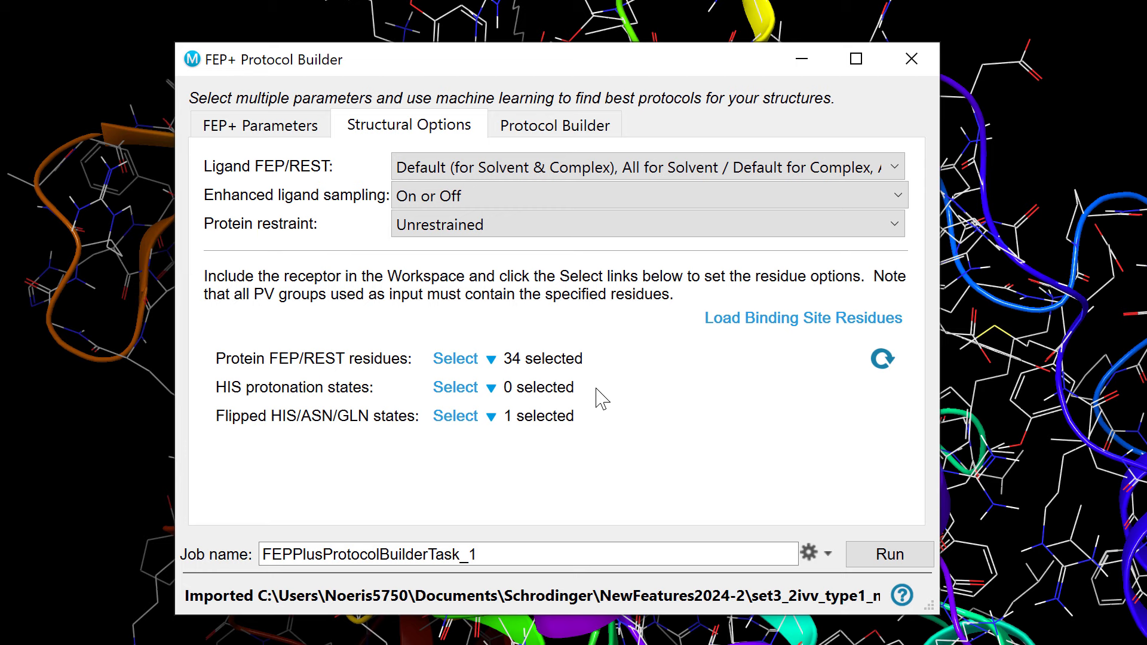
left_click(492, 417)
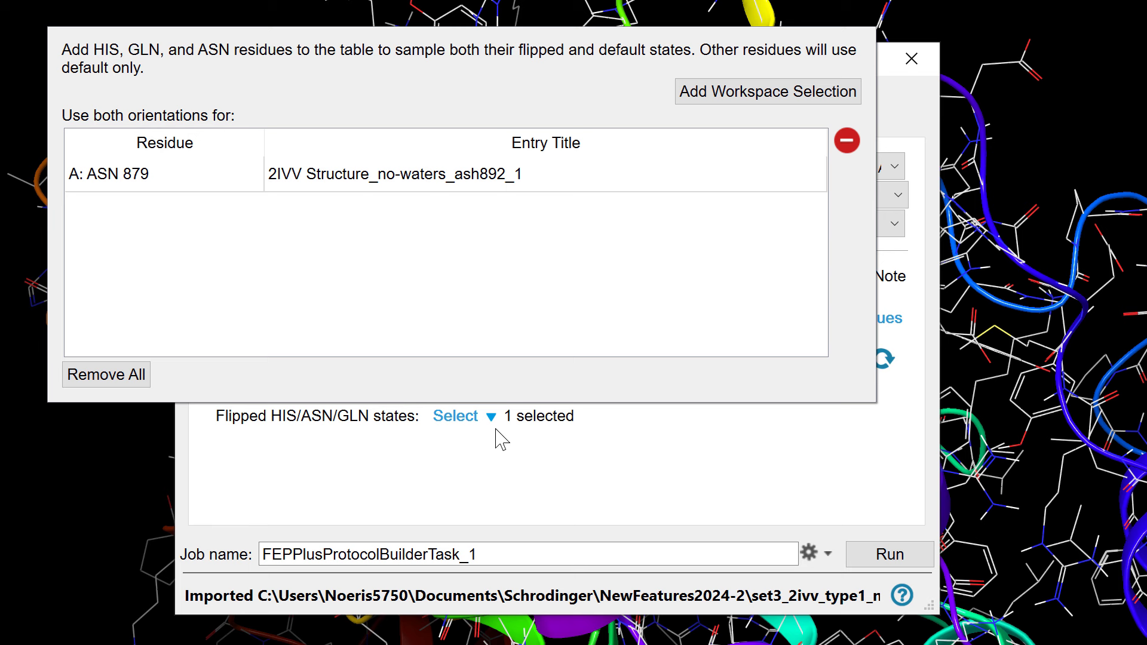
Step: Close the flipped-state residue list and open the Protocol Builder's own options
left_click(497, 431)
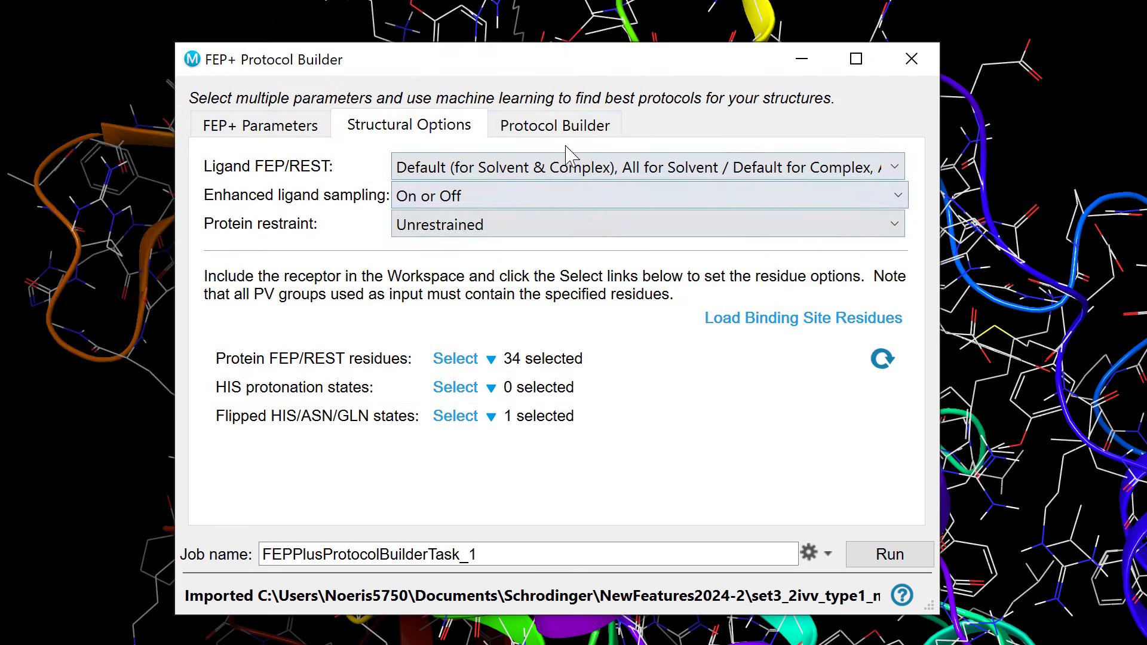
left_click(561, 129)
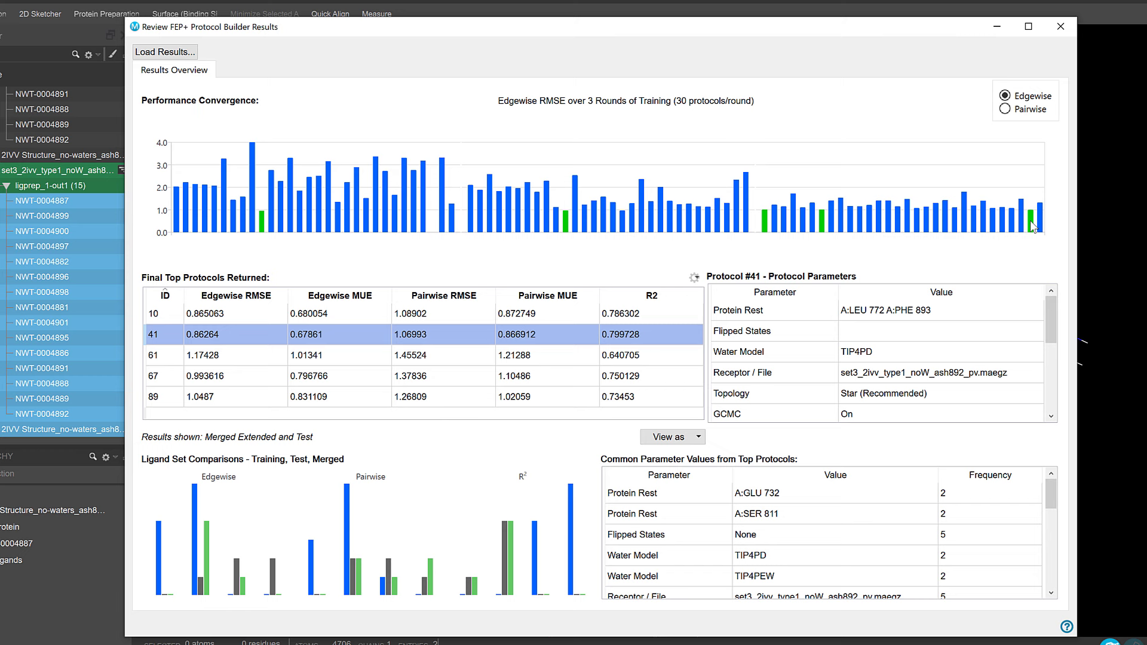
Step: Examine the parameters of top protocols #89 and #41 and the common parameter values in the Protocol Builder results
left_click(1027, 226)
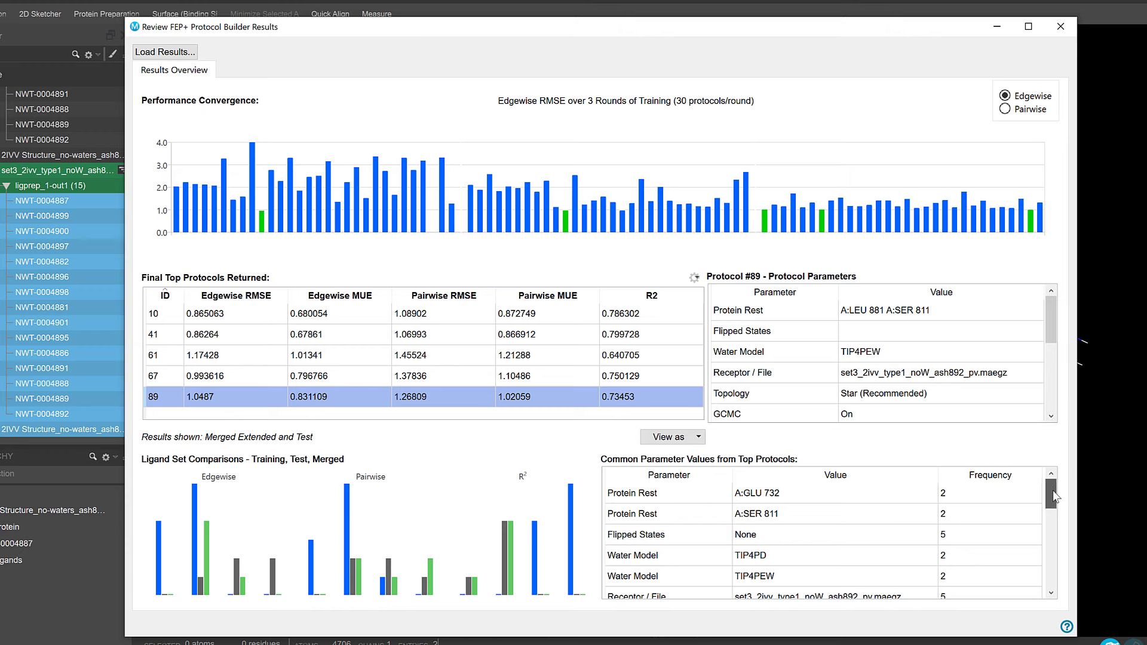
mouse_move(1053, 485)
left_mouse_down()
mouse_move(1052, 565)
mouse_move(1051, 470)
left_mouse_up()
left_click(567, 229)
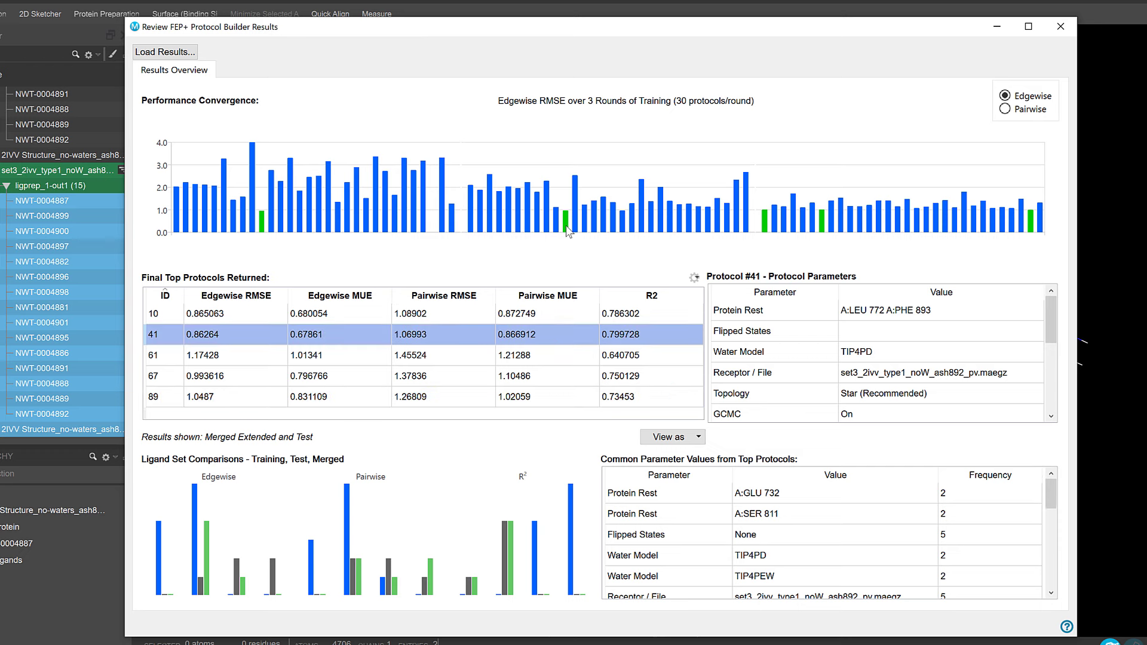
mouse_move(1050, 324)
left_mouse_down()
mouse_move(1057, 374)
mouse_move(1056, 311)
left_mouse_up()
Step: View protocol #41 as FEP+ map results
left_click(670, 436)
left_click(695, 464)
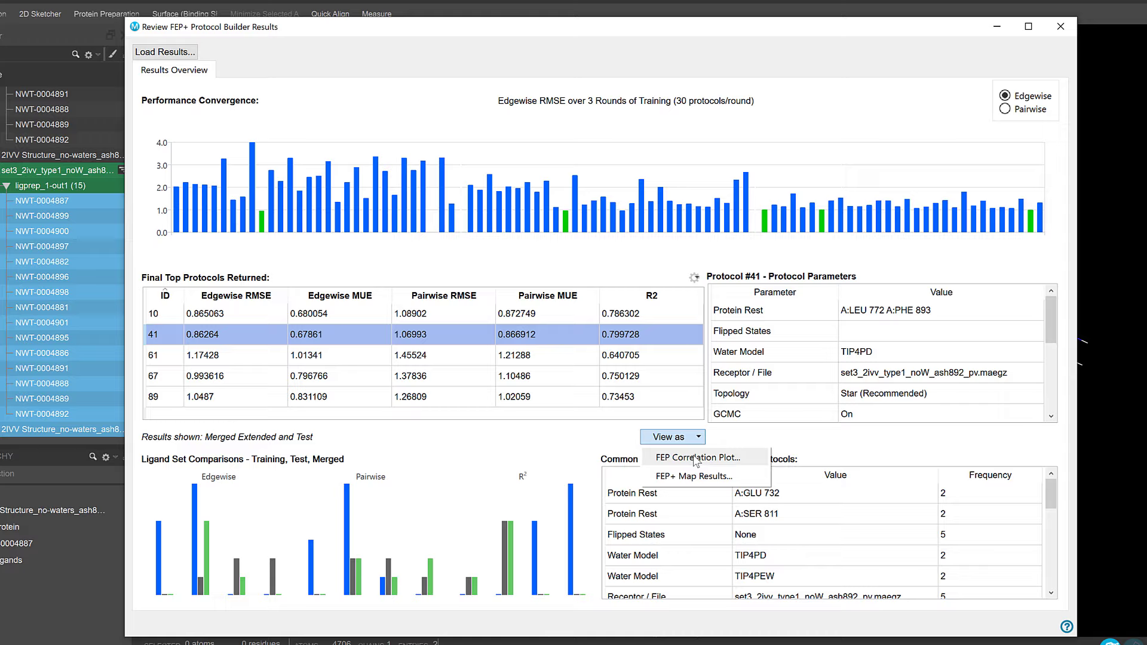
left_click(699, 476)
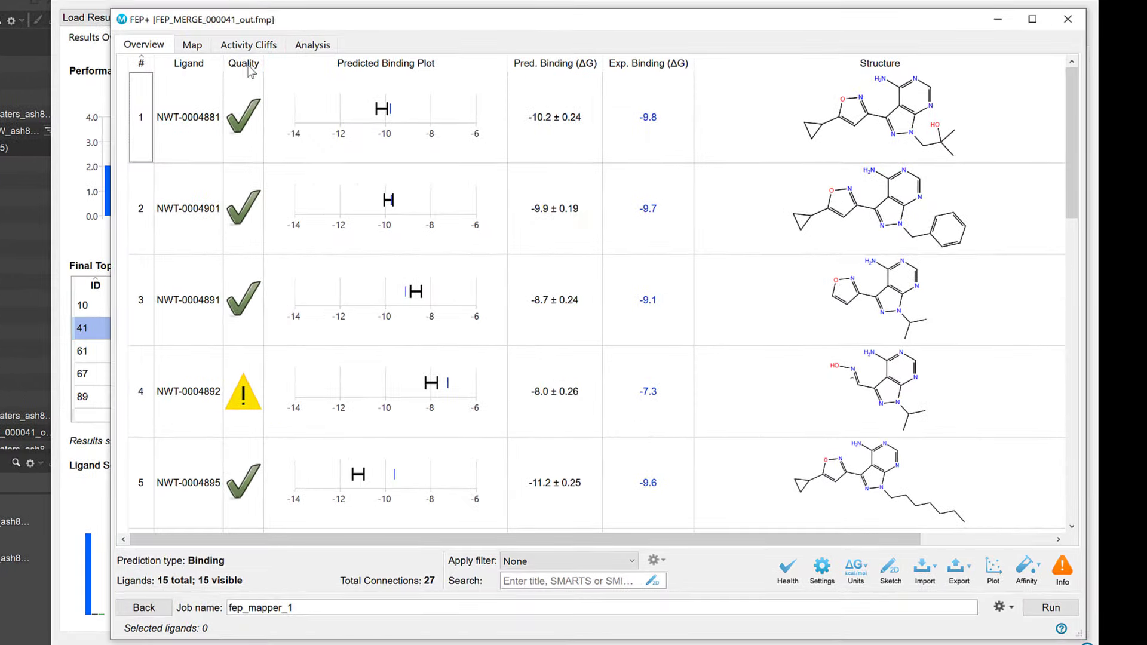
Step: Review the perturbation map and the edge analysis of the FEP+ results, and return to the ligand overview
left_click(193, 45)
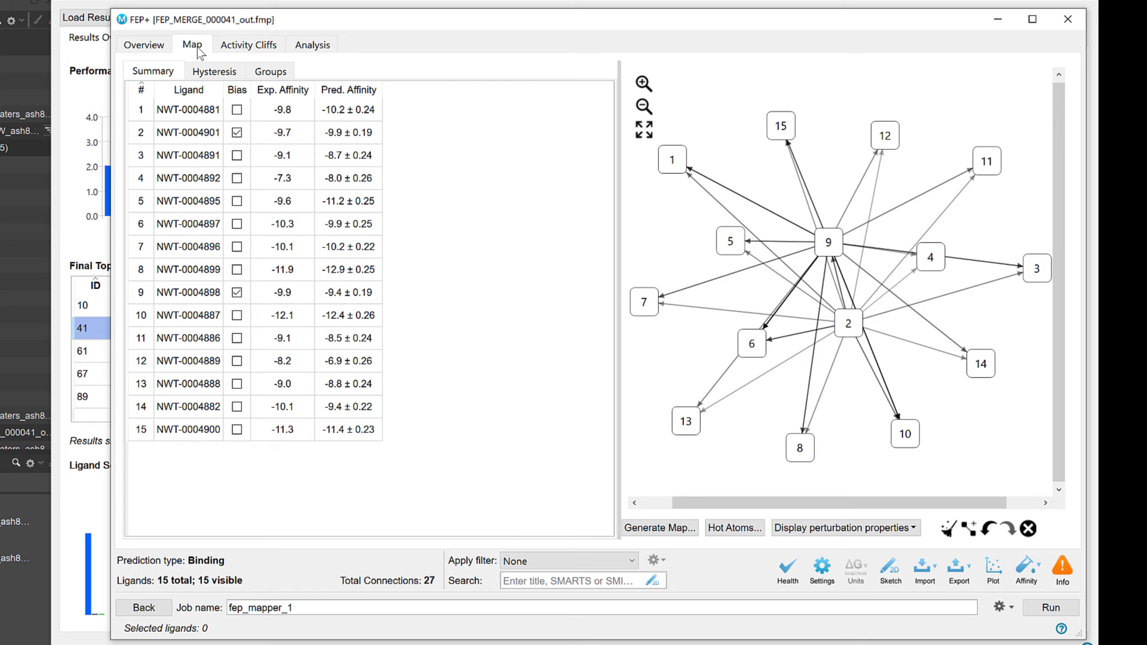
left_click(306, 46)
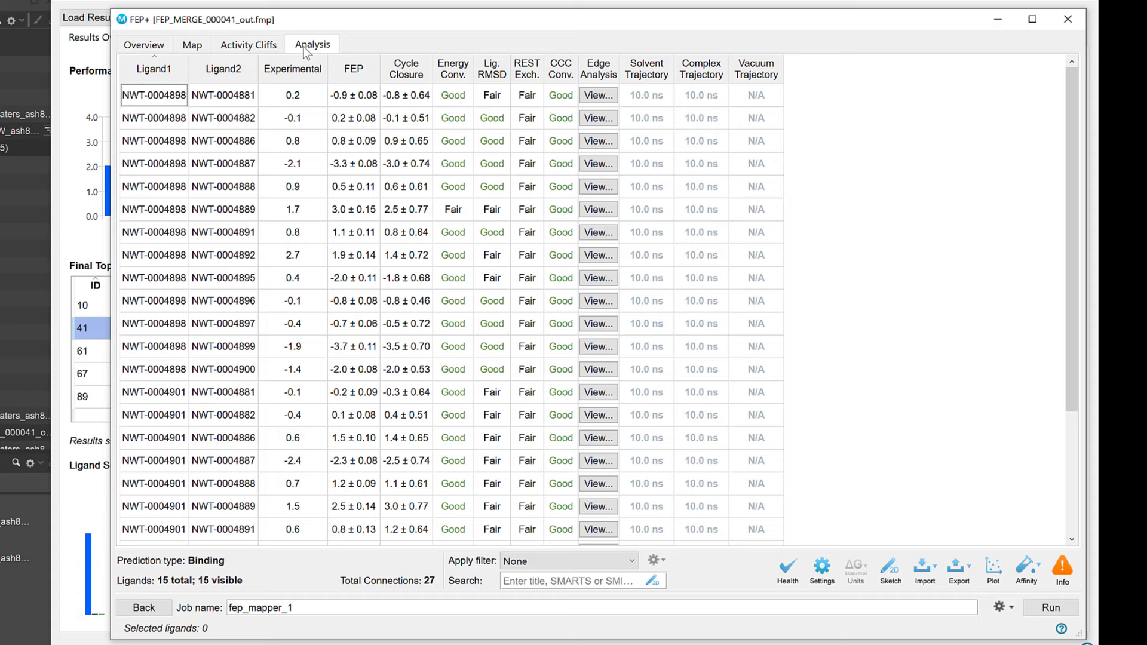
left_click(159, 47)
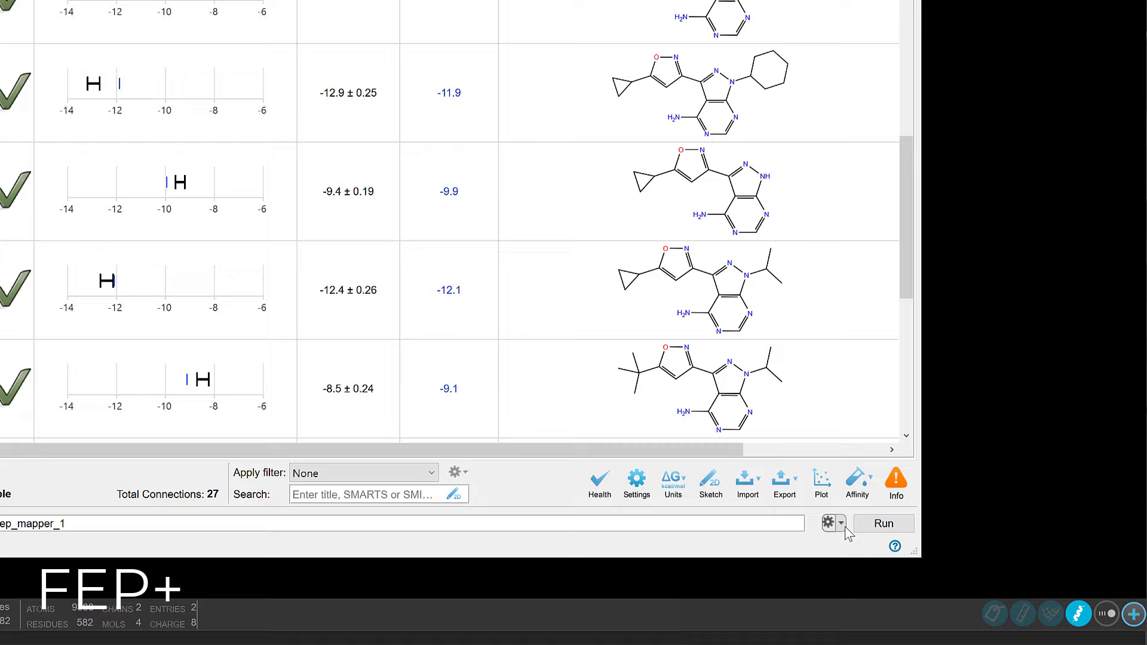
Step: Open the advanced options of the FEP+ job
left_click(841, 523)
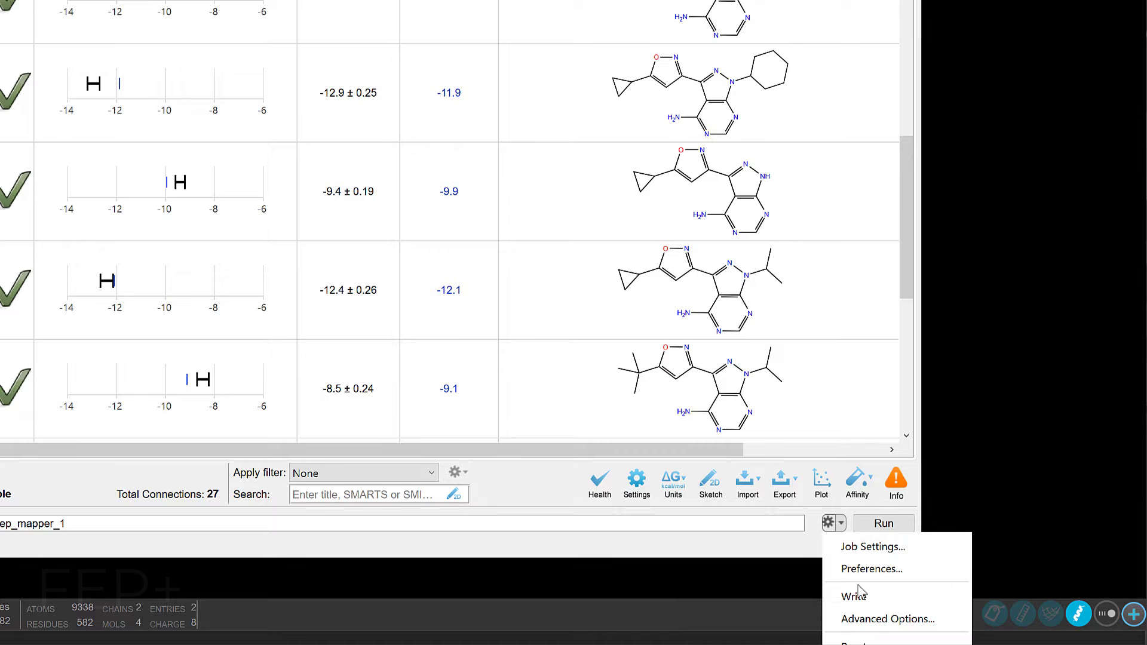
left_click(866, 620)
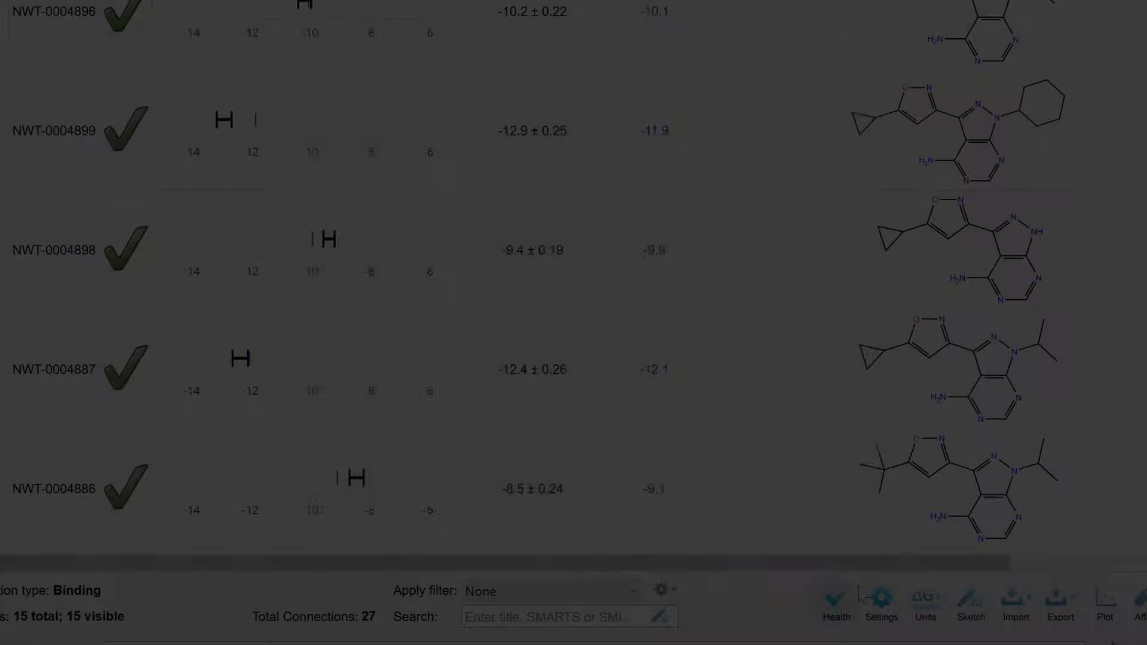
Step: Set the force field to OPLS5 in the FEP+ panel settings
left_click(881, 597)
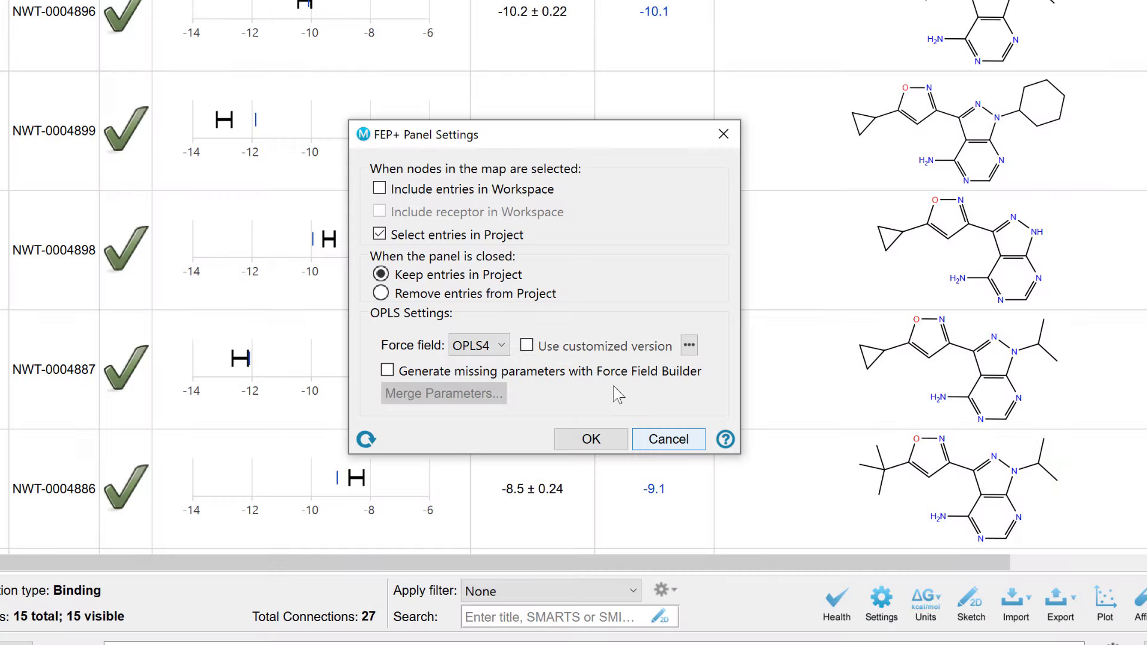
left_click(501, 345)
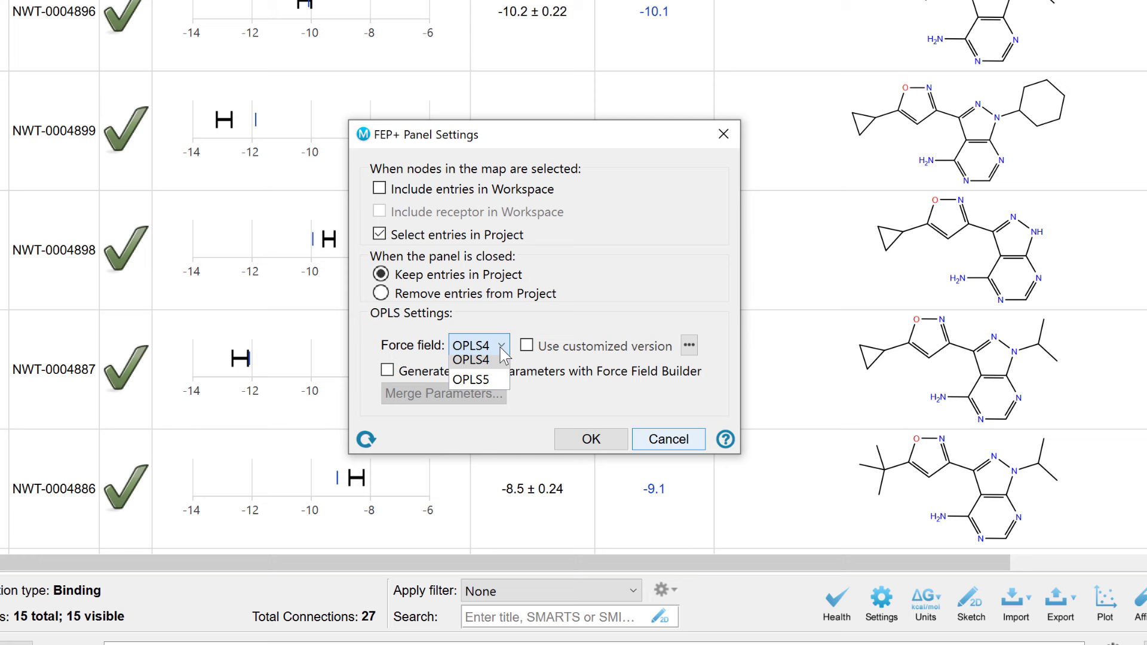
left_click(495, 388)
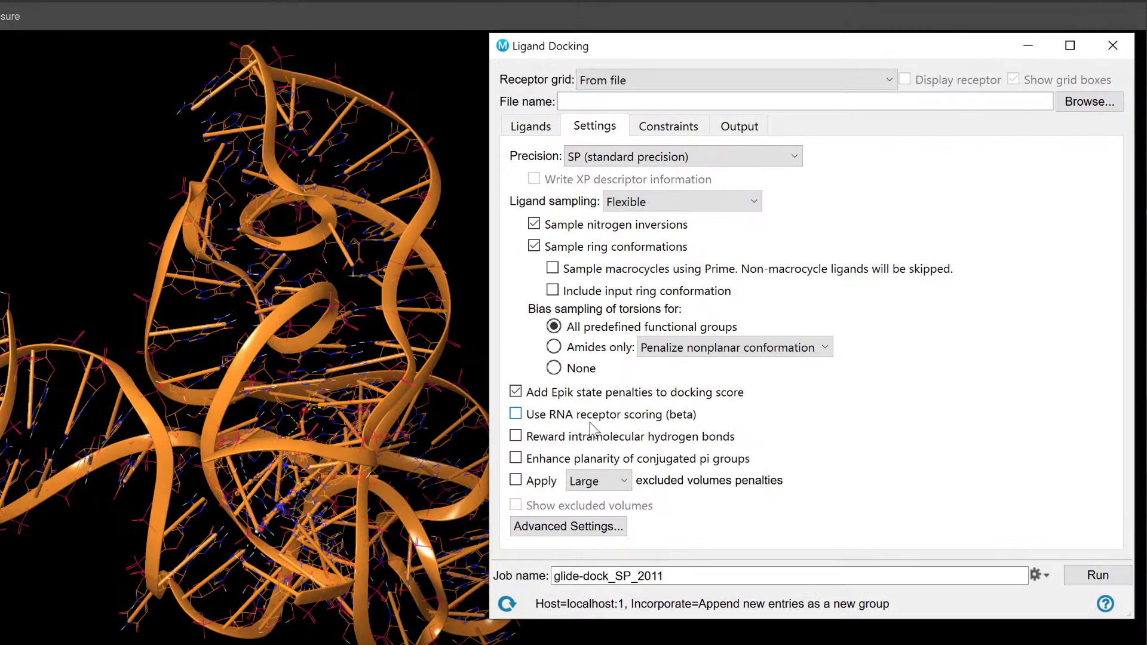
Step: Enable RNA receptor scoring (beta) in the Ligand Docking settings and inspect the docked ligand pose in the RNA binding site
left_click(564, 420)
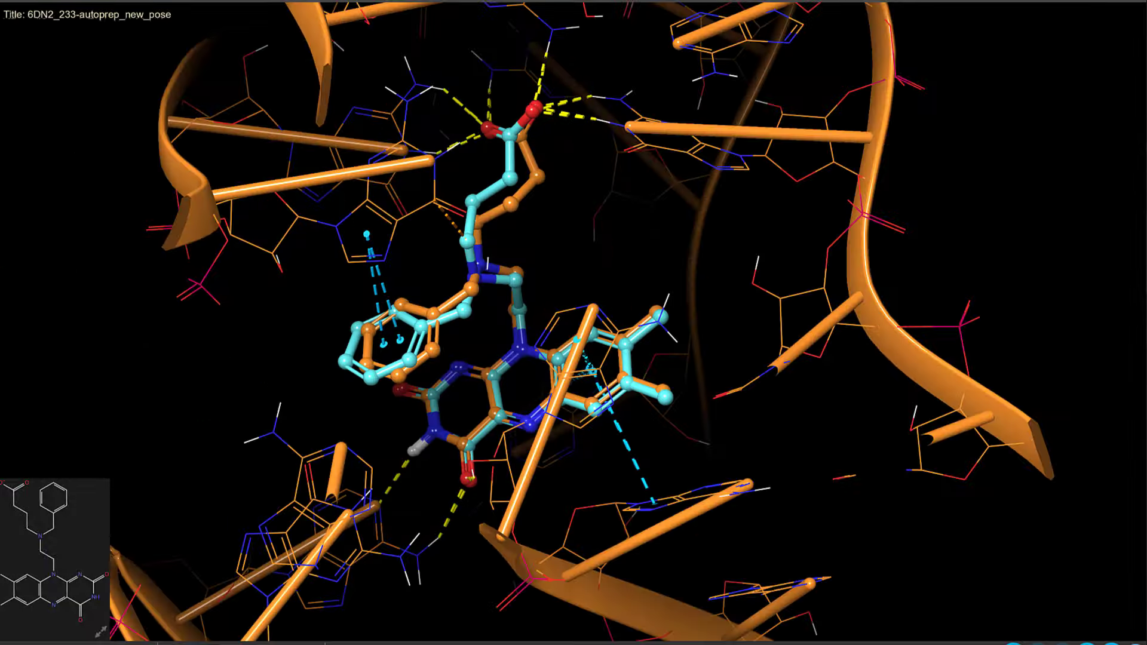
middle_click_drag(361, 392, 362, 358)
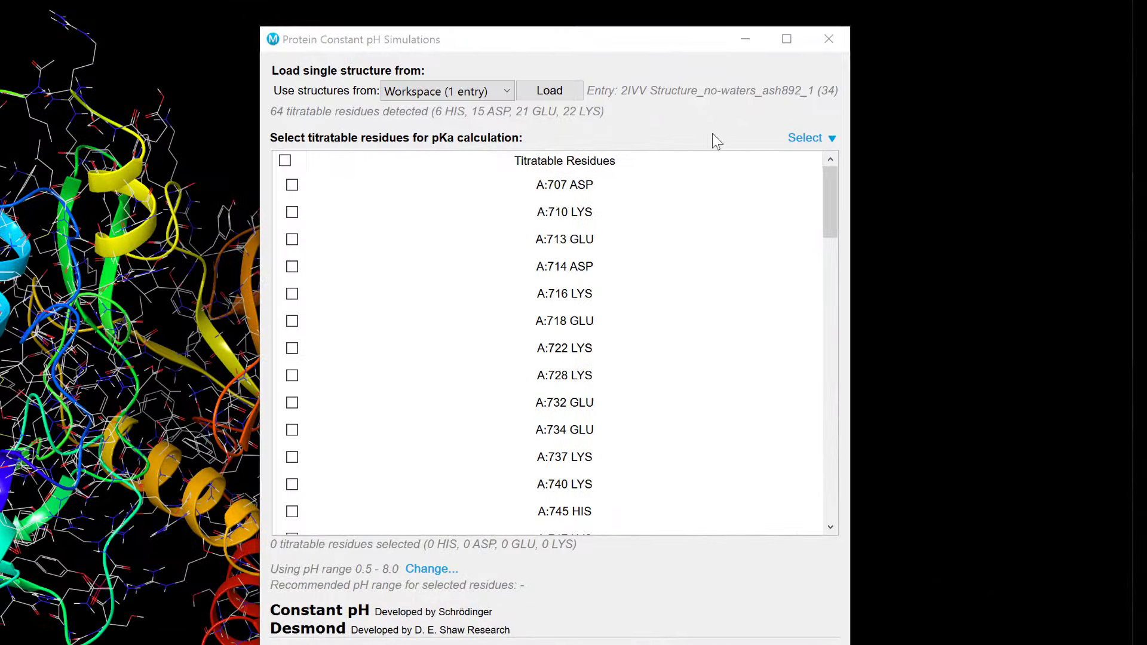
Step: Open the selection choices for titratable residues in the Protein Constant pH Simulations
left_click(832, 140)
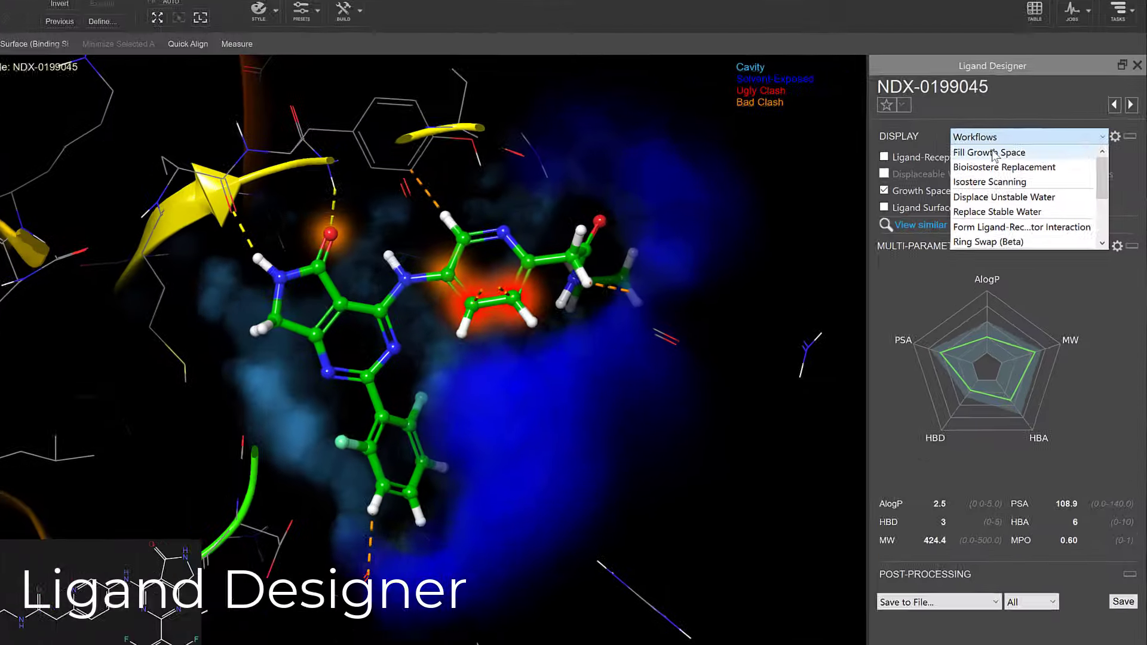
Step: Start the Ring Swap (Beta) workflow for ligand NDX-0199045 and choose its fused bicyclic ring system
scroll(986, 191, "down", 2)
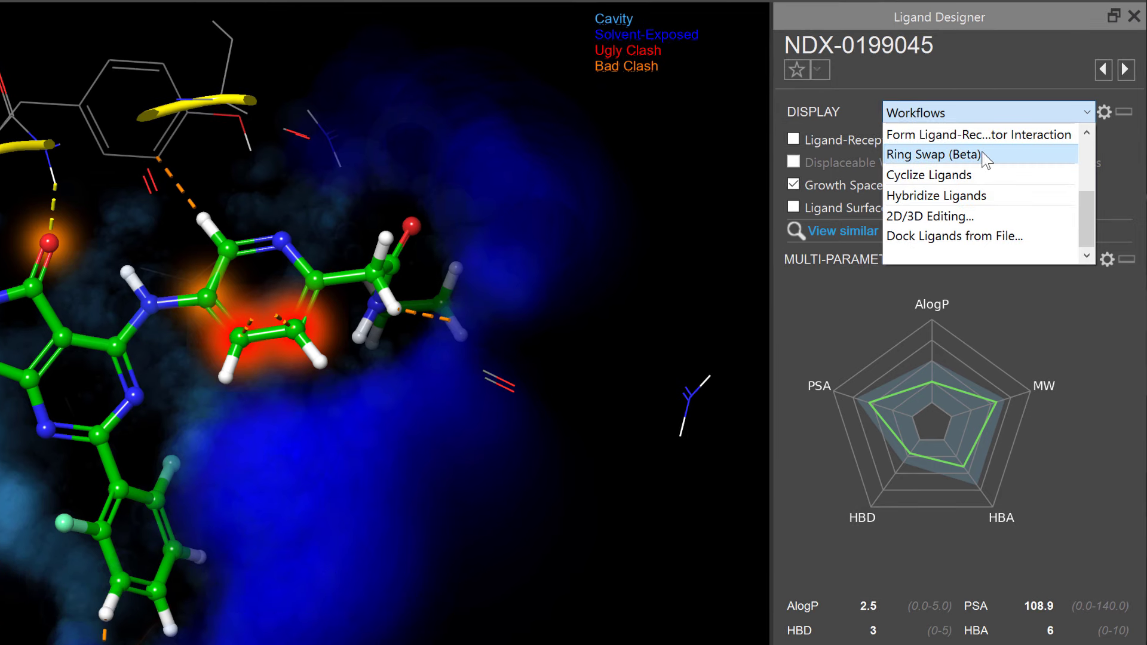
left_click(989, 157)
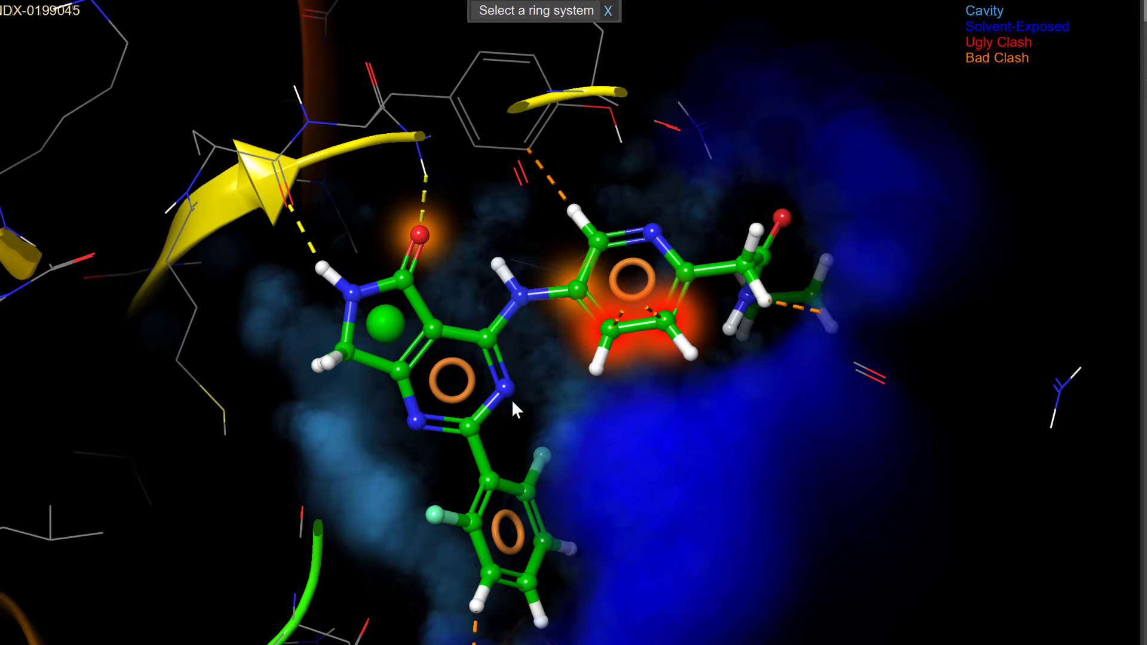
left_click(465, 376)
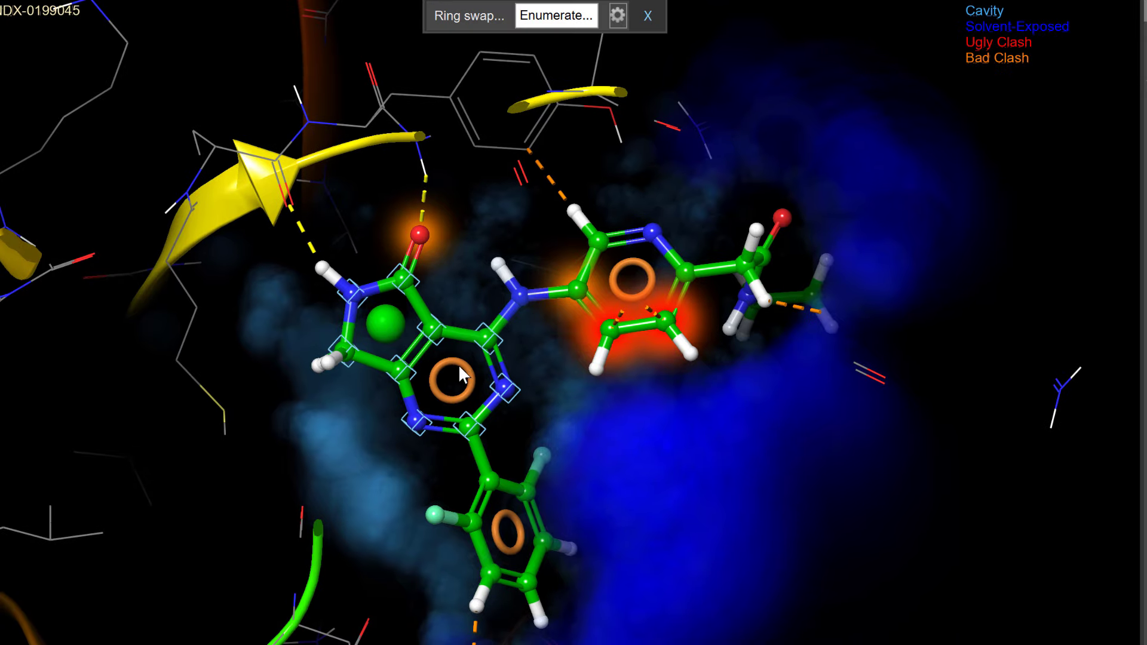
Step: Review the ring replacement types in the Ring Swap settings and start enumerating replacements for the chosen ring system
left_click(618, 16)
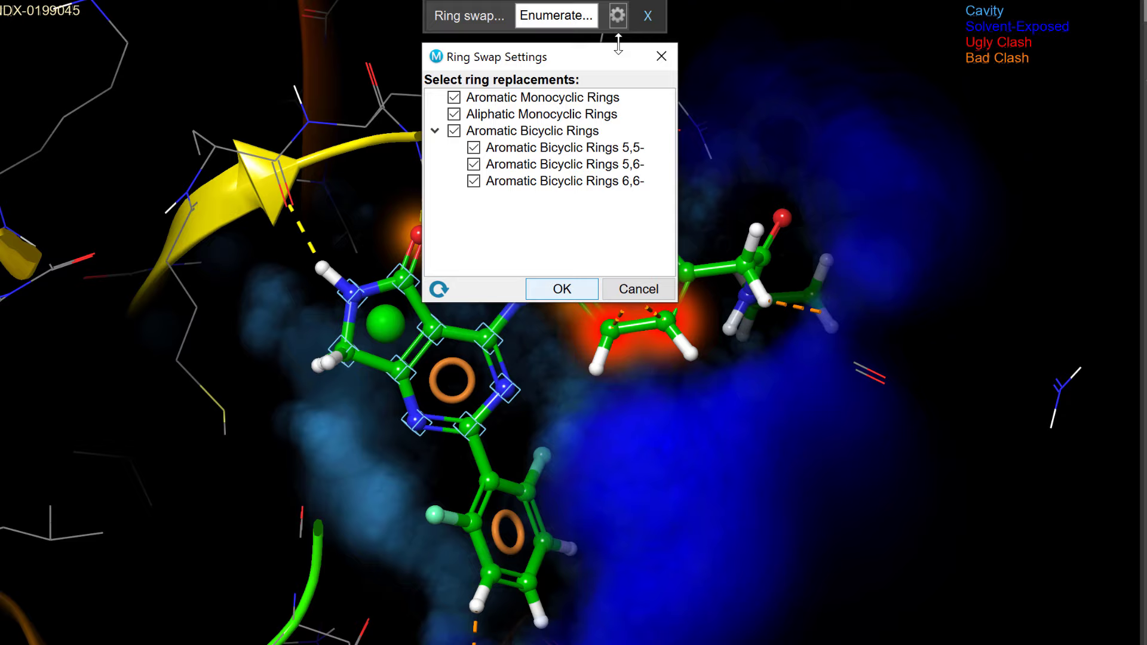
left_click(660, 57)
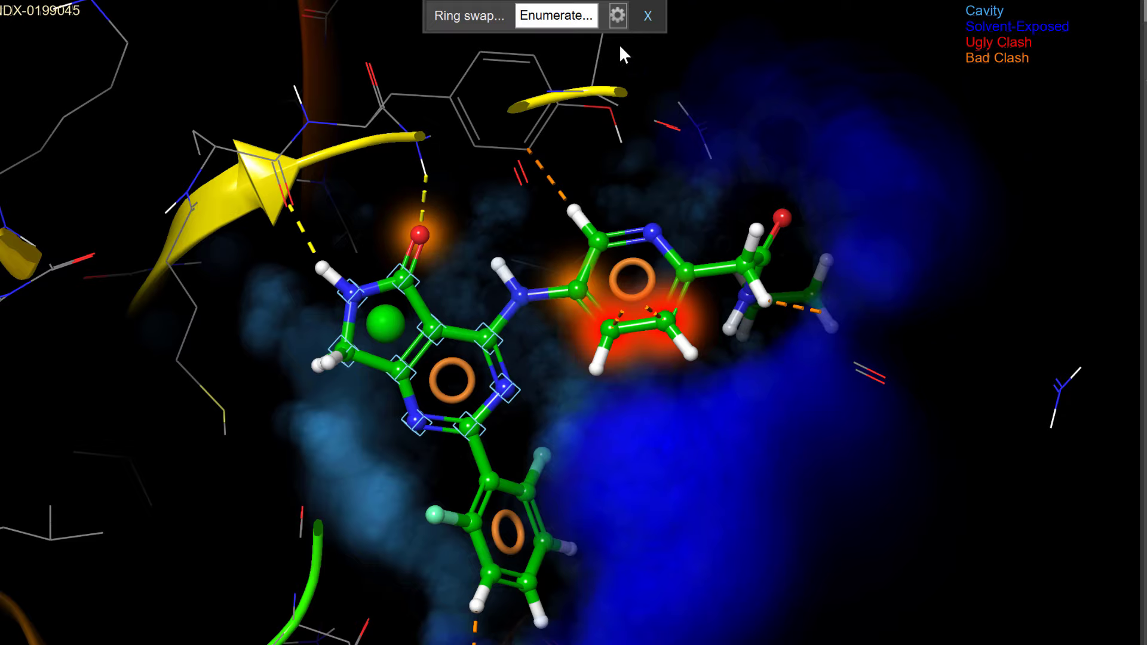
left_click(567, 26)
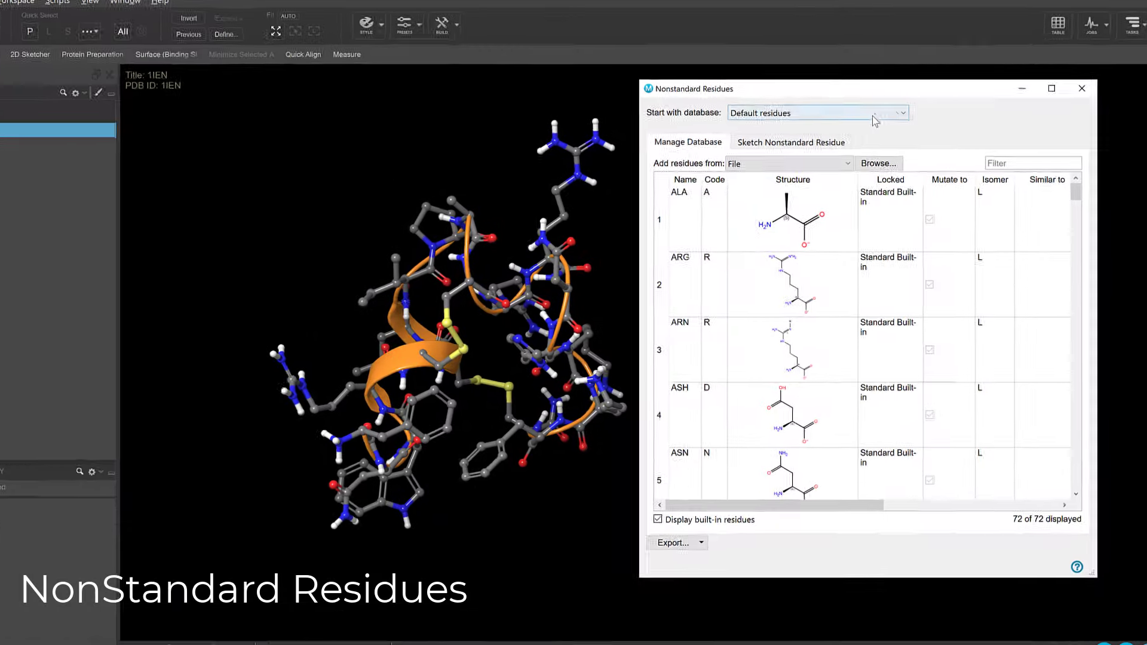
Step: Load the Enamine collection as the nonstandard residue database and browse its residues
left_click(886, 118)
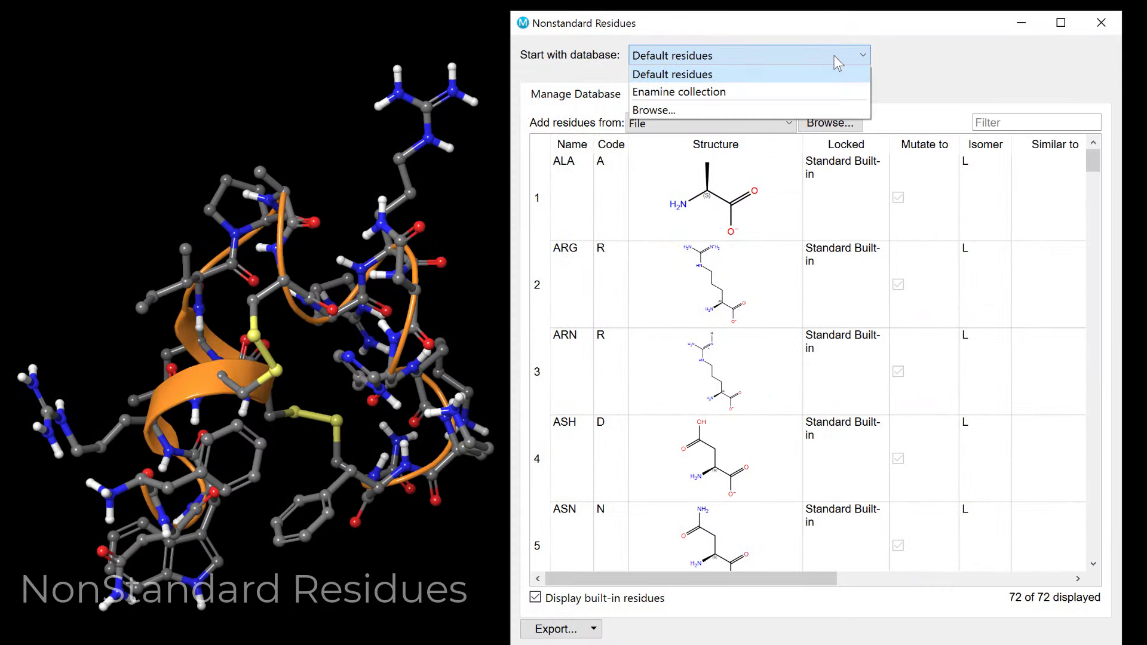
left_click(742, 96)
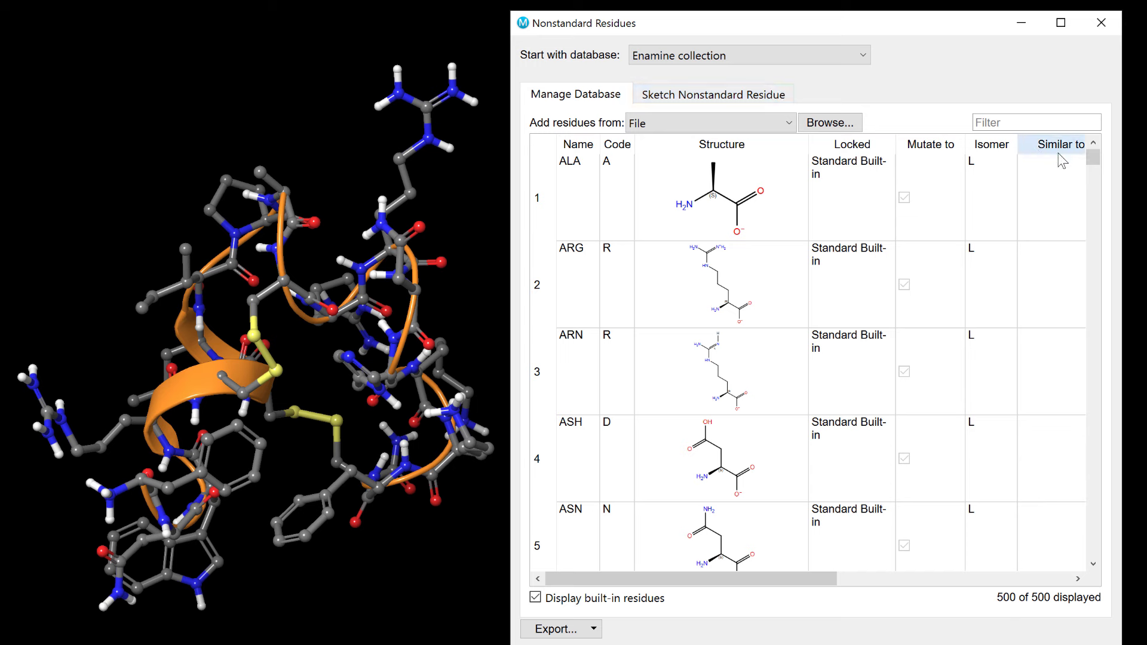
left_click_drag(1093, 160, 1105, 297)
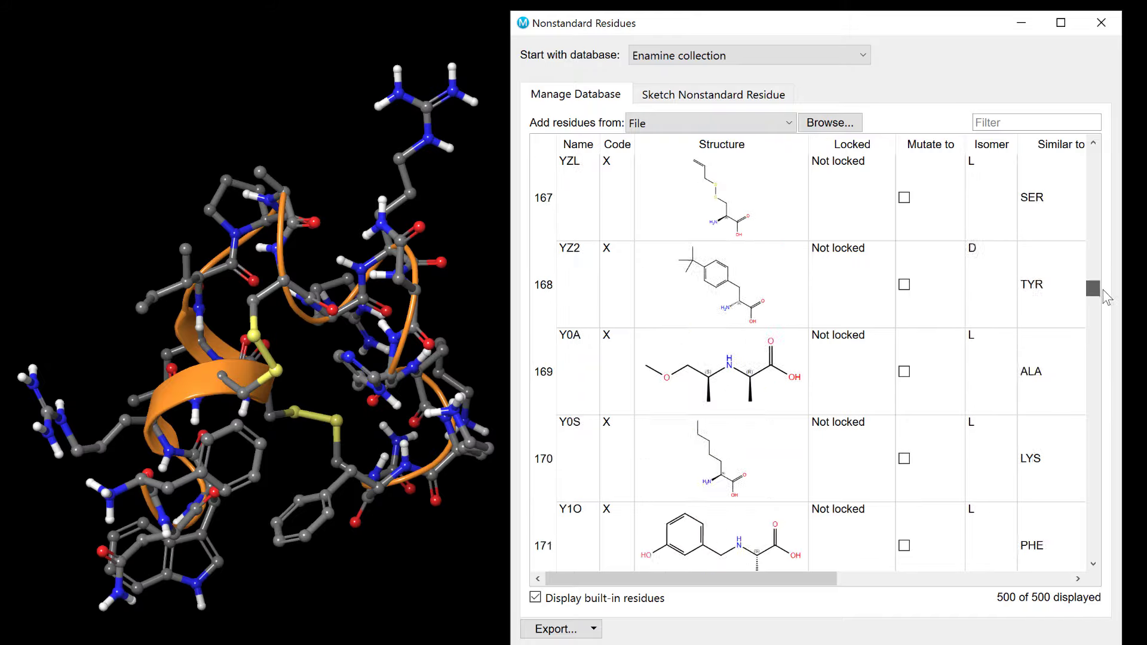